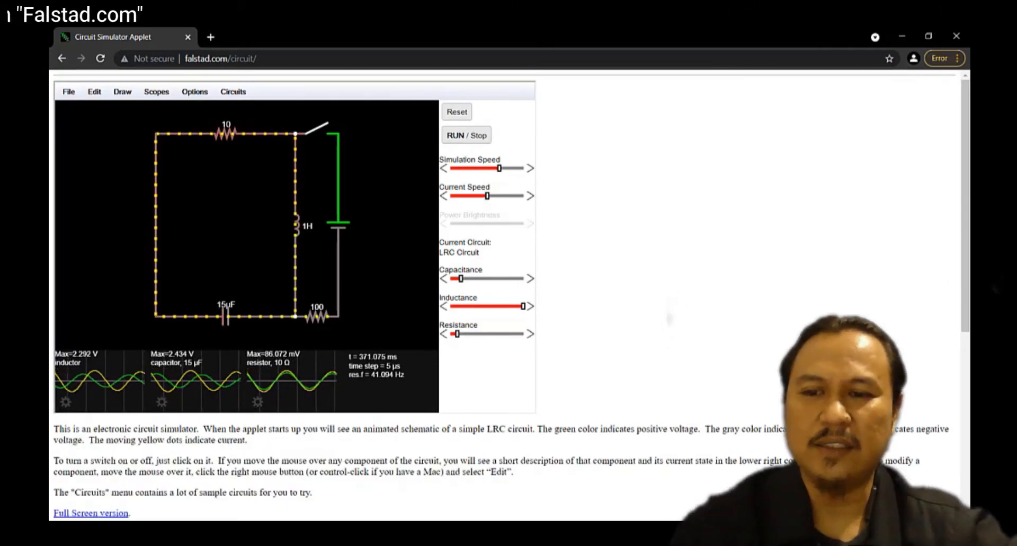
scroll(247, 225, down, 6)
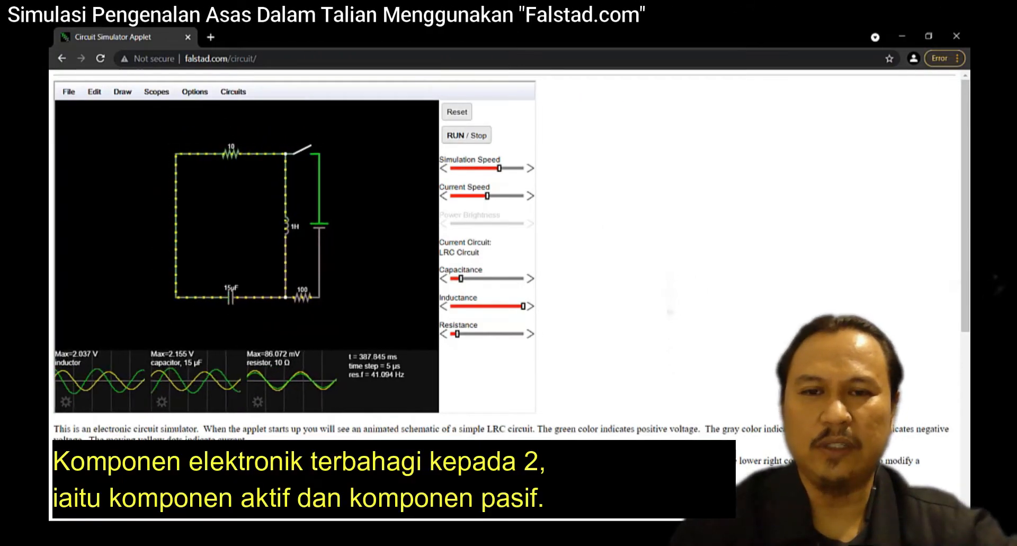
scroll(247, 225, up, 3)
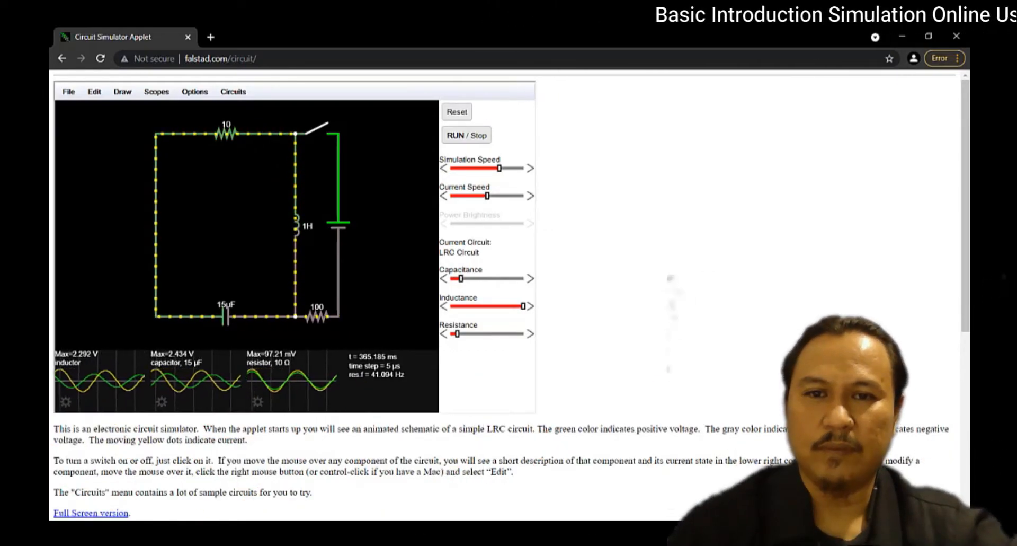
scroll(247, 225, down, 5)
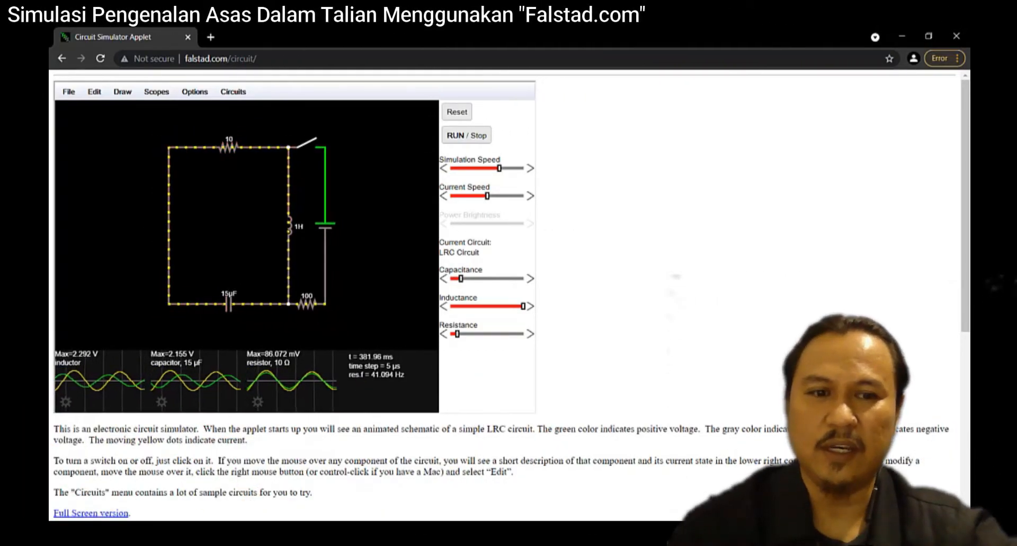
scroll(247, 225, up, 3)
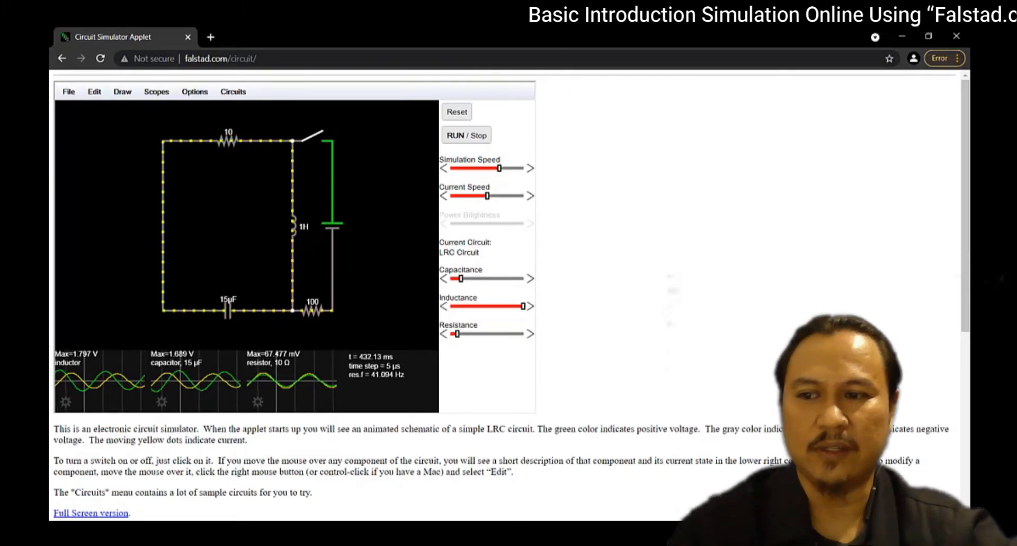
scroll(247, 226, up, 1)
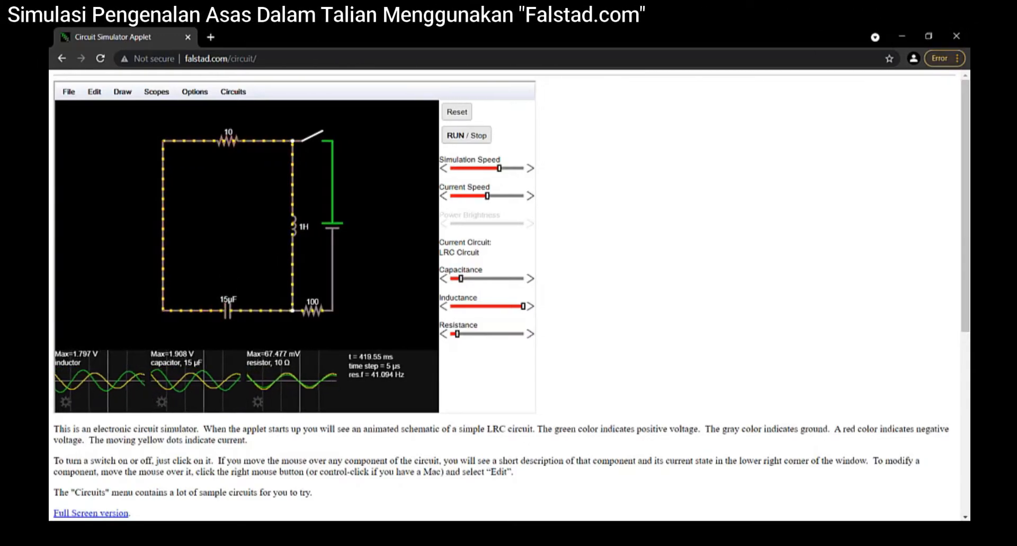
scroll(247, 225, up, 1)
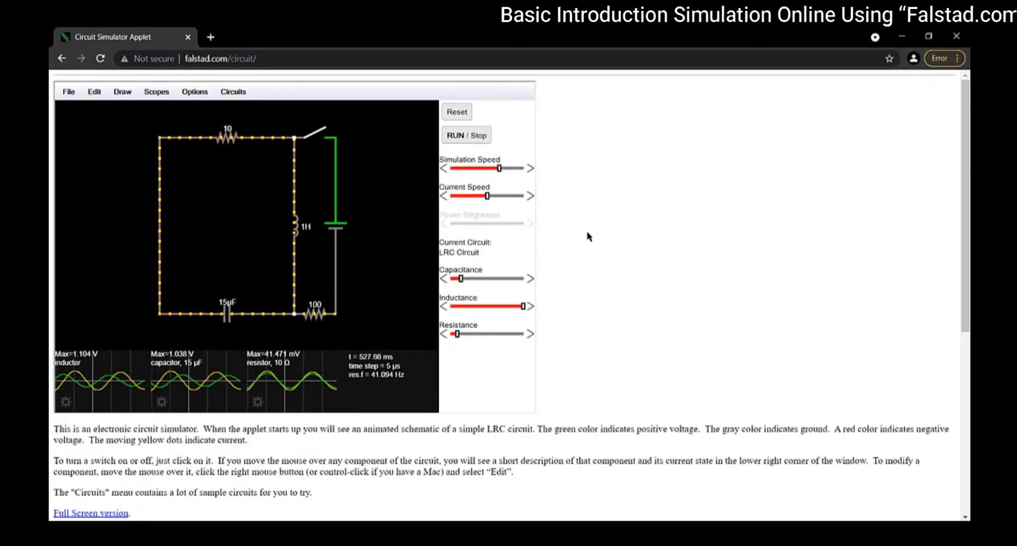
Step: Open the full-screen version of the circuit simulator from the introductory page
scroll(586, 234, down, 2)
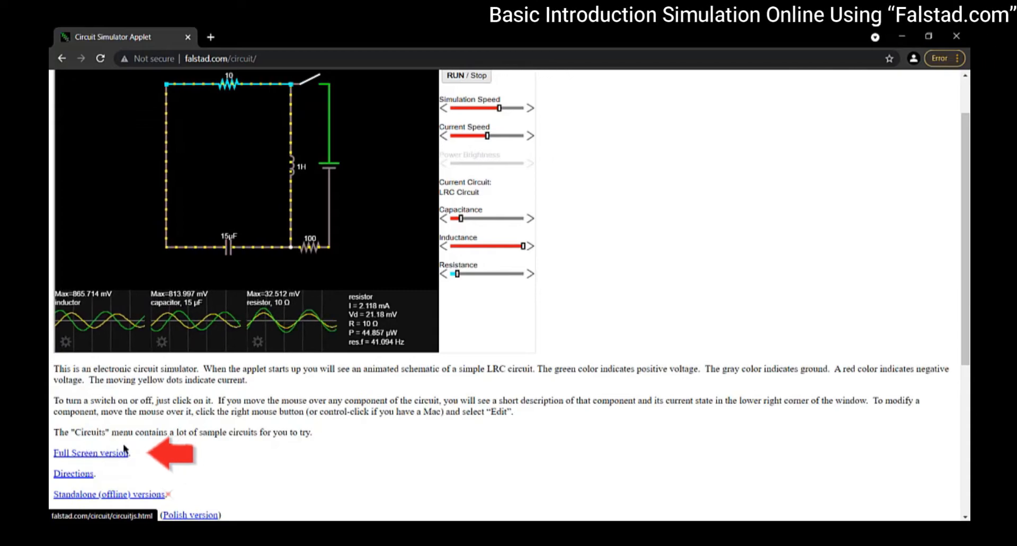
click(108, 456)
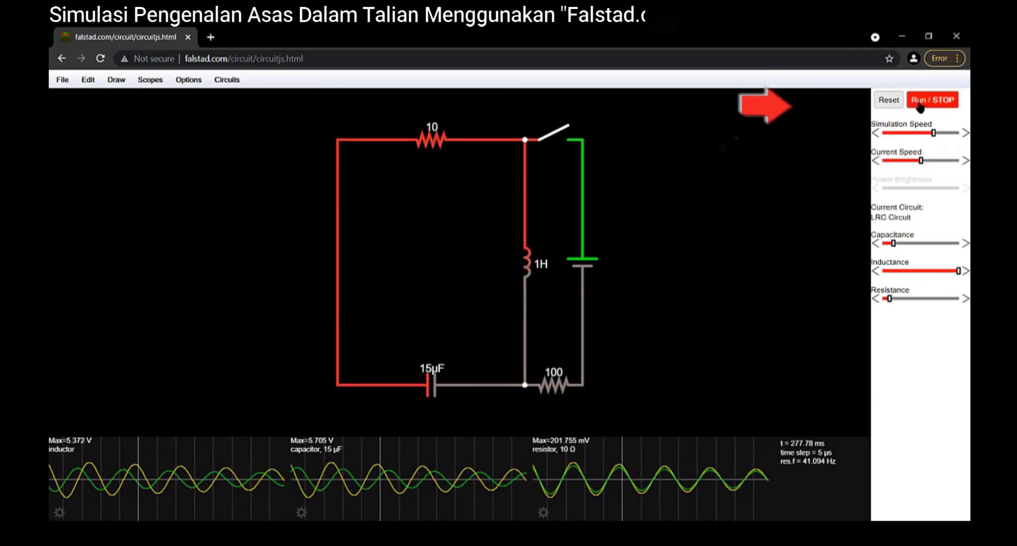
Step: Resume the simulation and delete the entire LRC circuit from the canvas
click(921, 106)
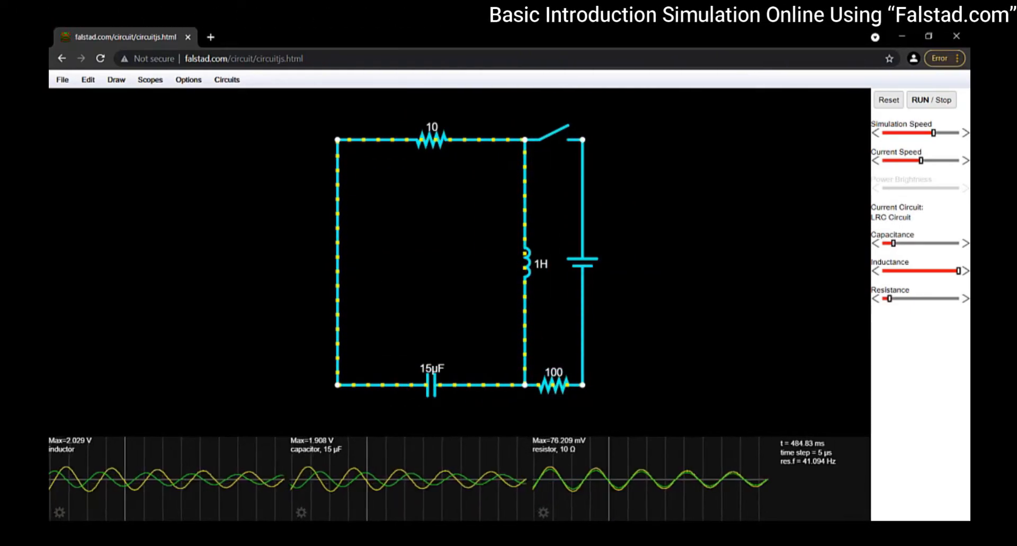
key(Delete)
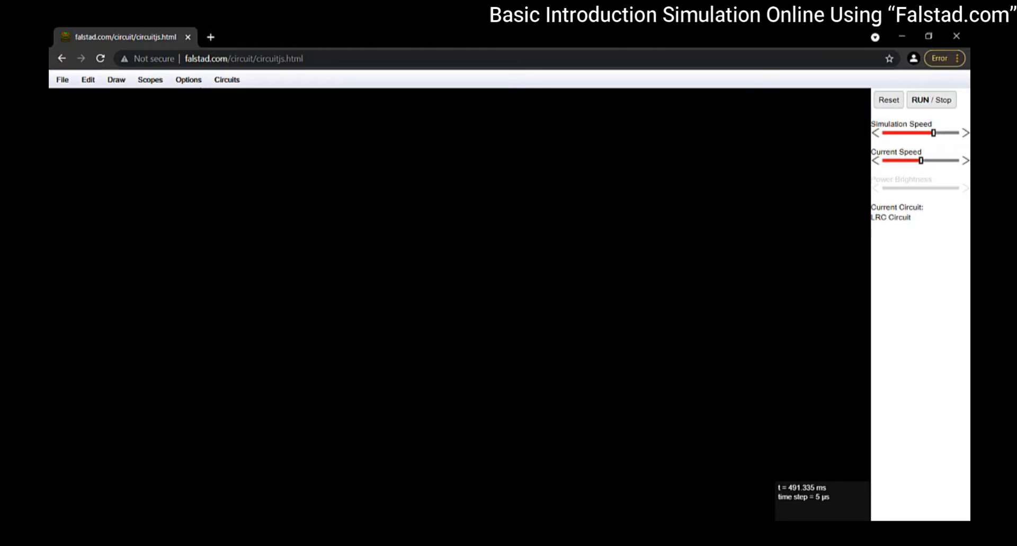
Step: Look through the available file, editing, component-drawing, scope and display option commands
click(62, 79)
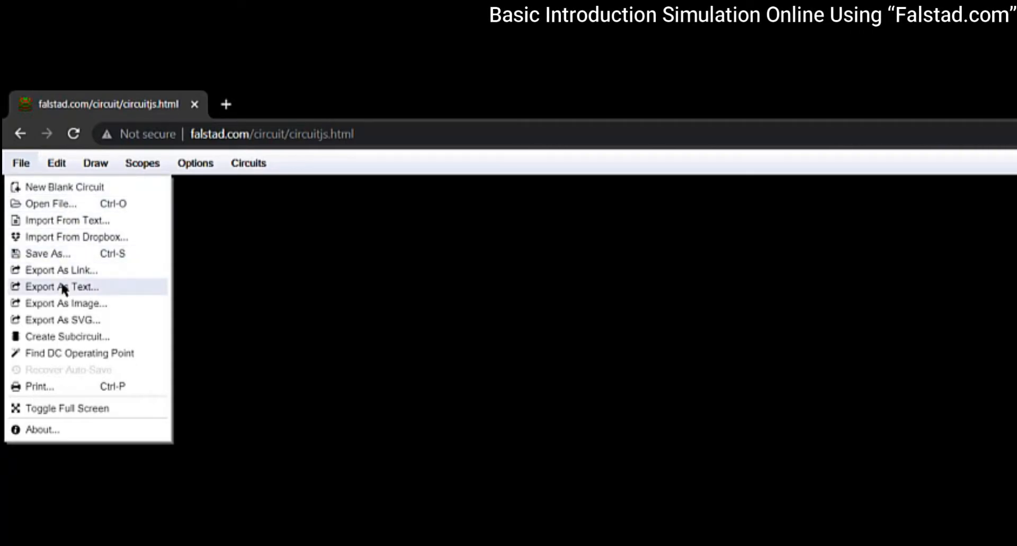
click(60, 162)
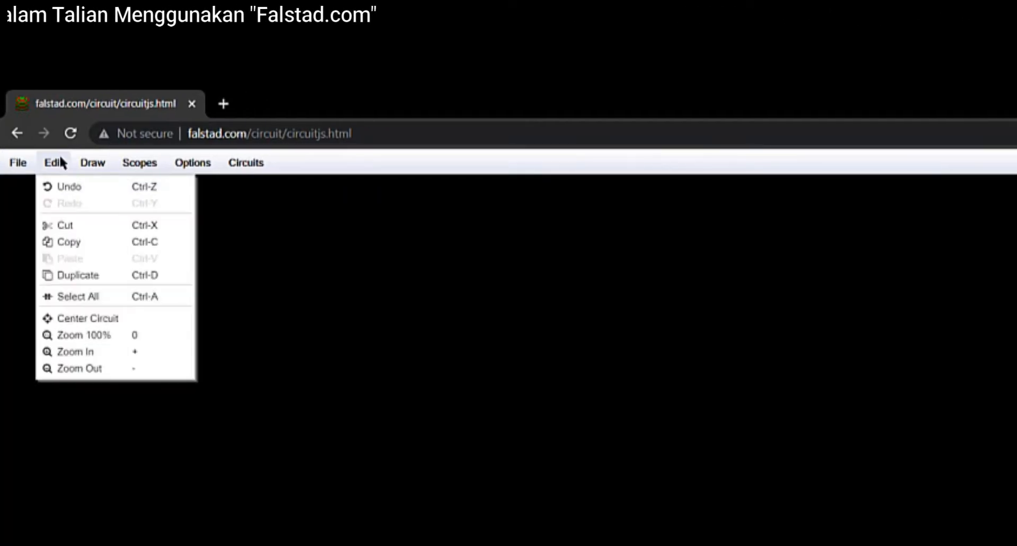
click(90, 164)
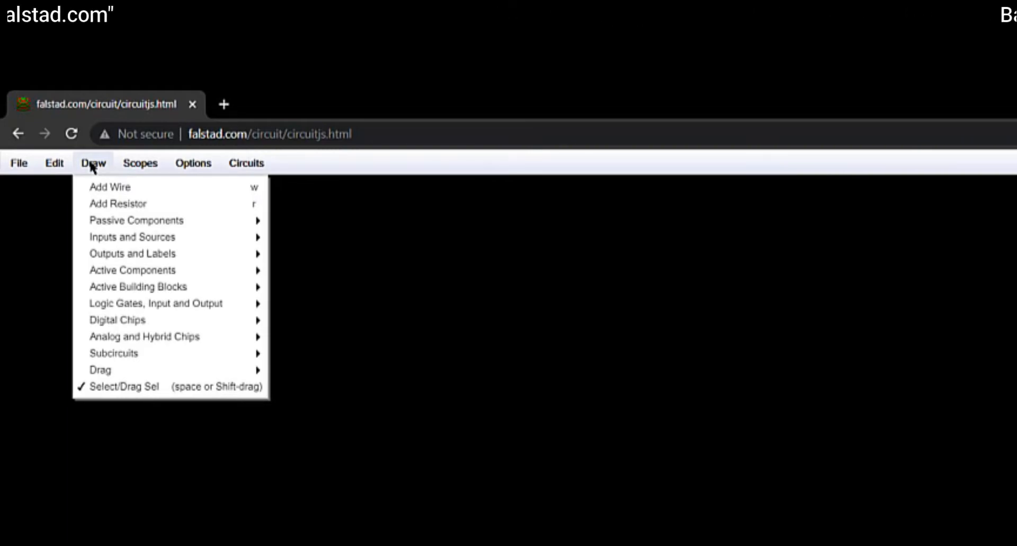
mouse_move(120, 259)
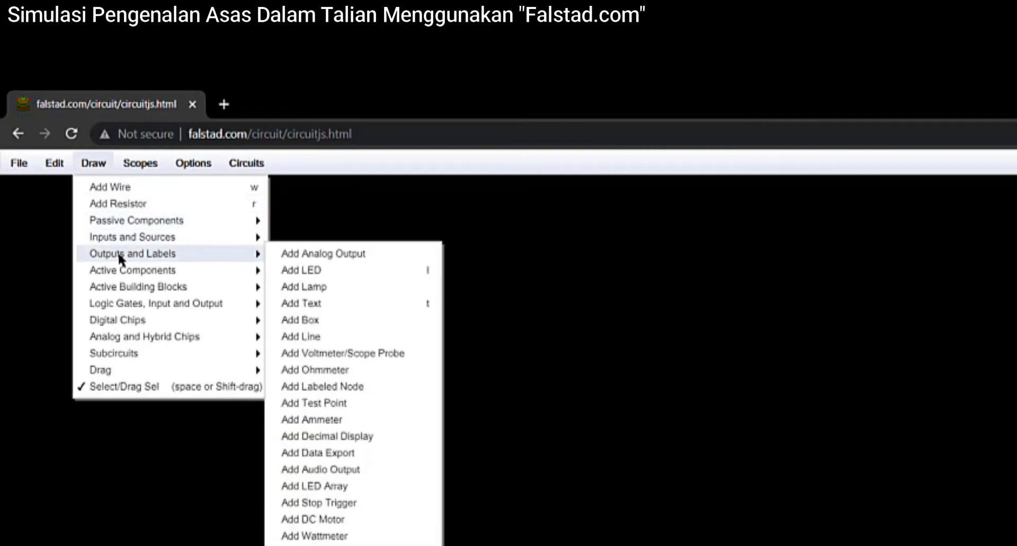
mouse_move(152, 340)
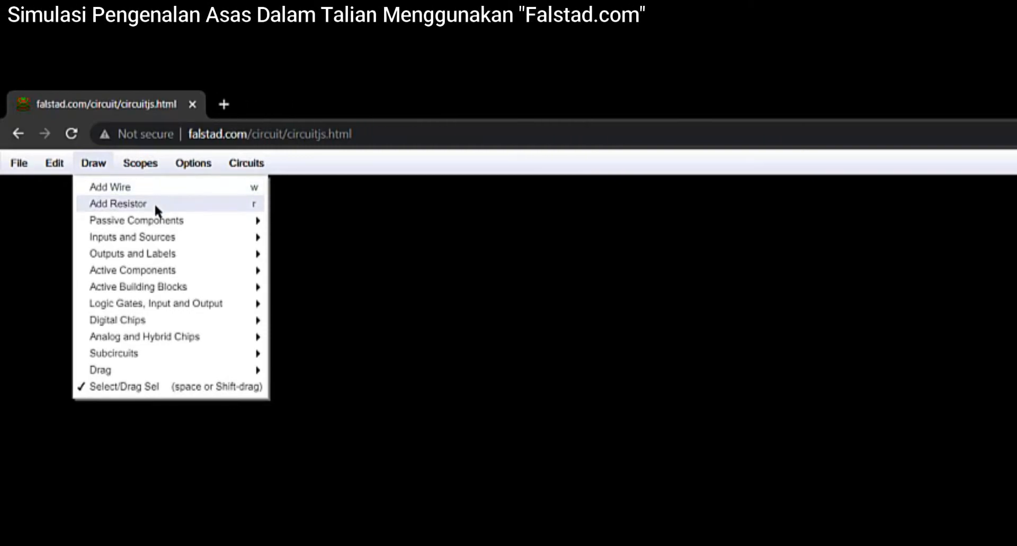
mouse_move(151, 218)
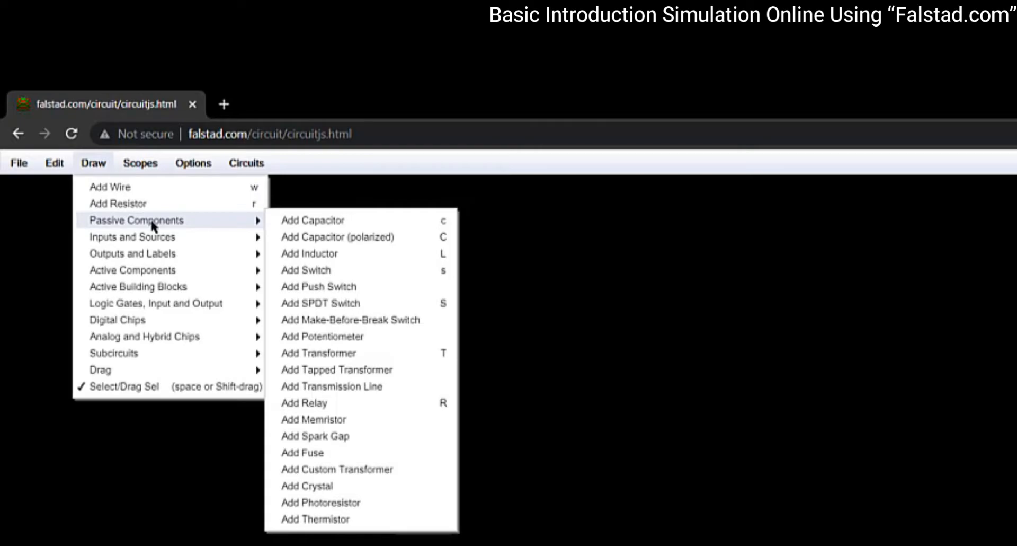
mouse_move(151, 236)
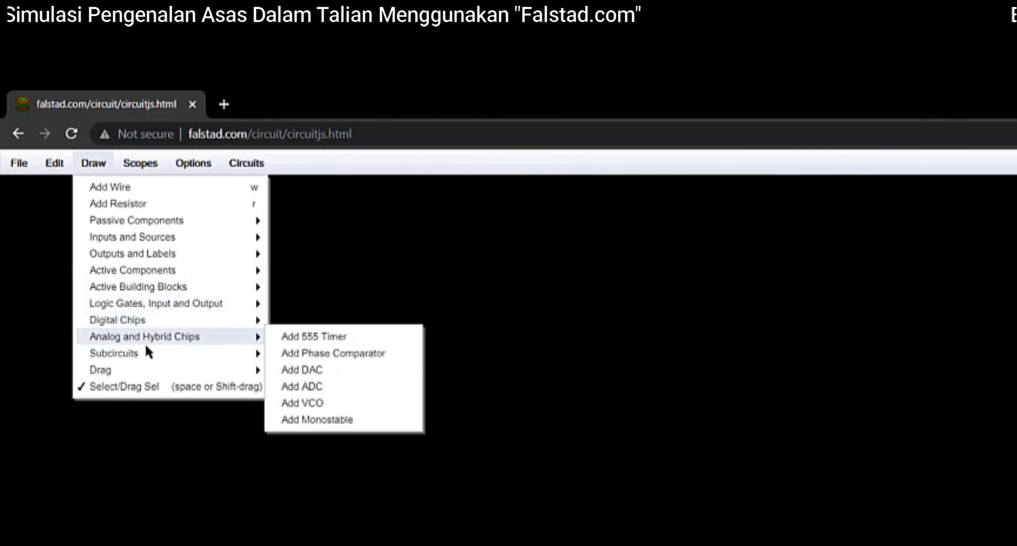
mouse_move(148, 358)
mouse_move(147, 167)
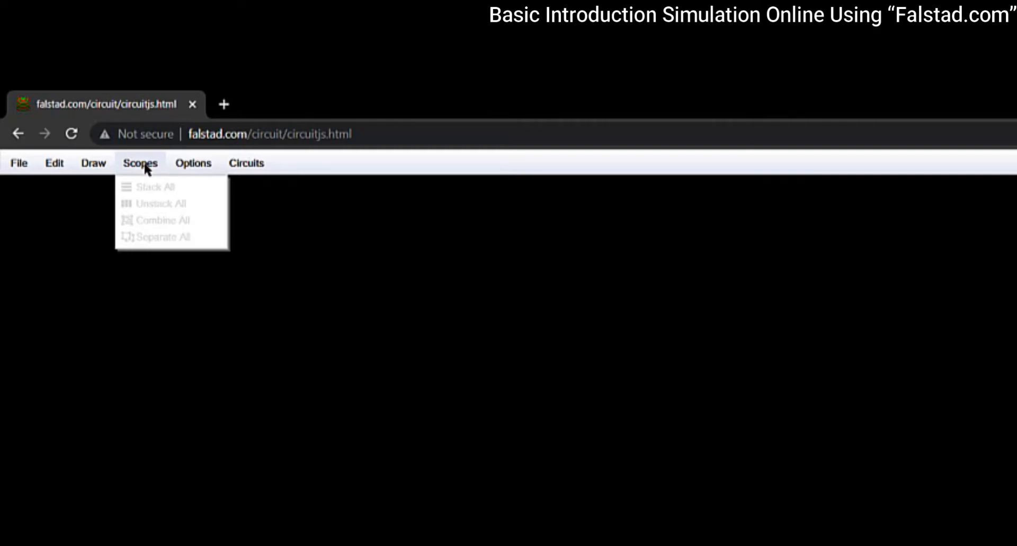
mouse_move(195, 169)
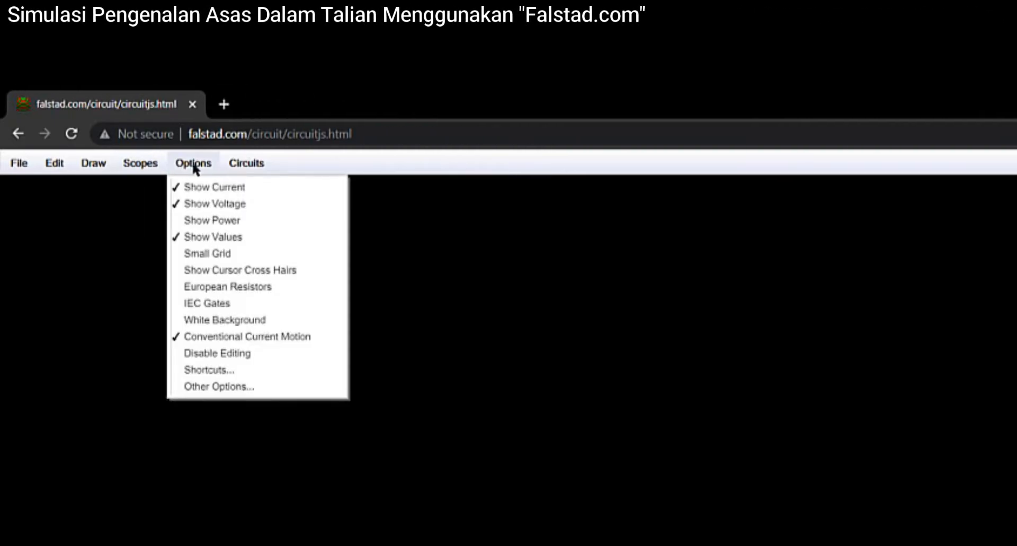
Step: Browse the sample circuit categories and load the basic Ohm's Law example
mouse_move(247, 167)
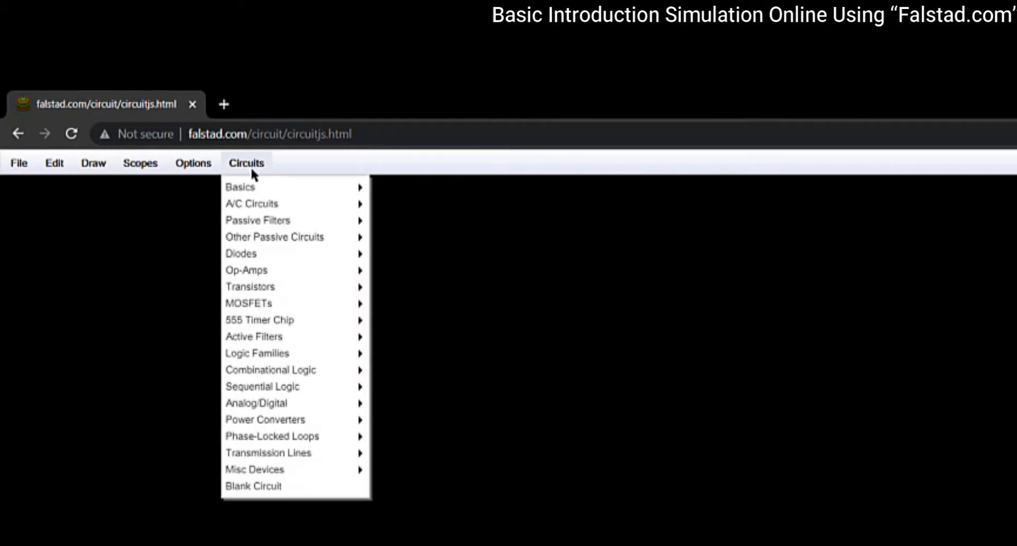
mouse_move(265, 273)
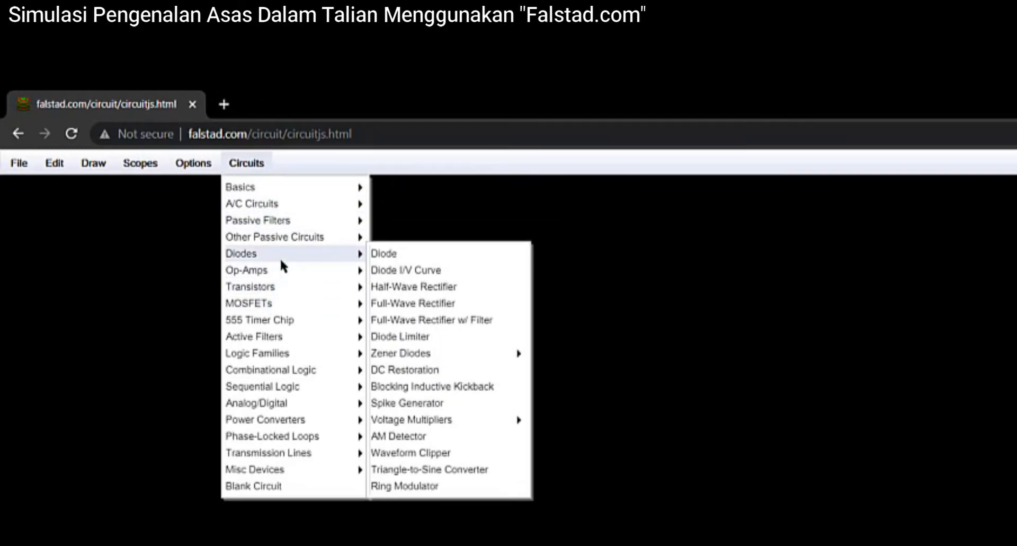
mouse_move(299, 185)
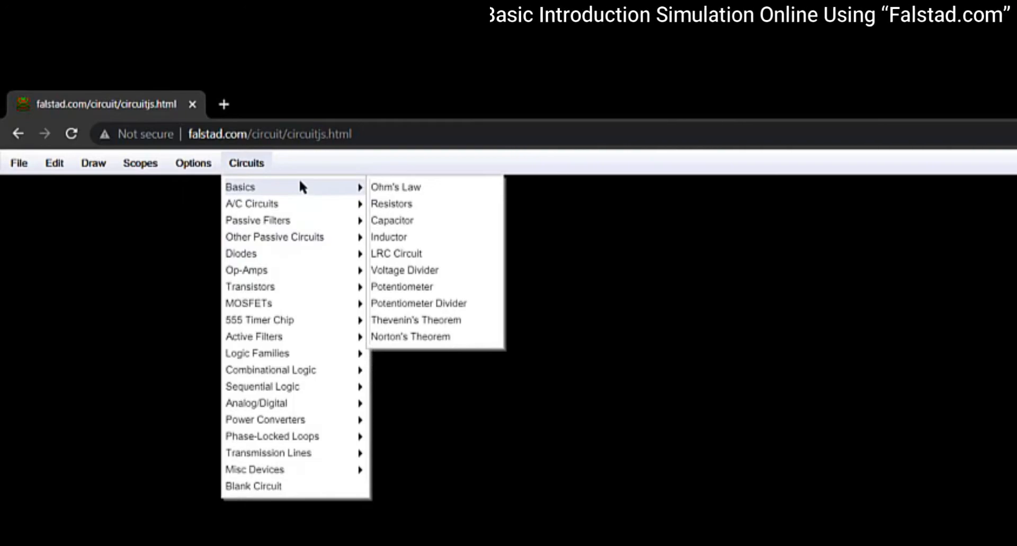
click(391, 188)
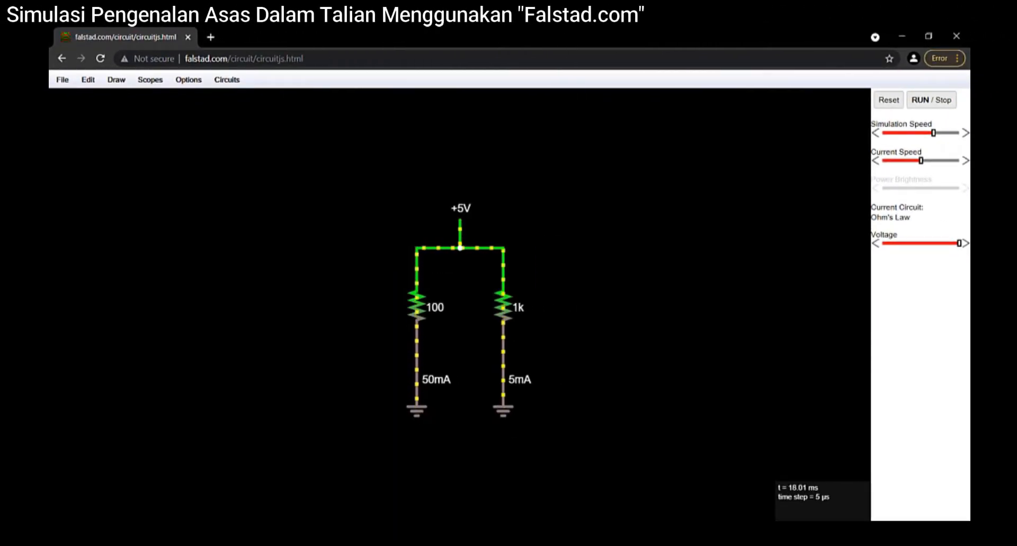
Step: Select all components of the Ohm's Law example circuit and delete them
drag(392, 216, 615, 453)
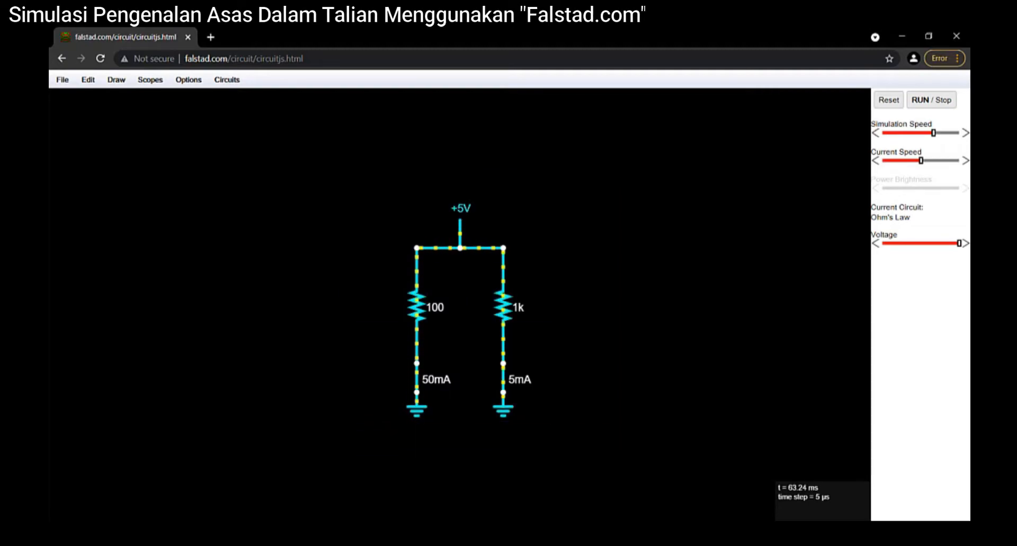
key(Delete)
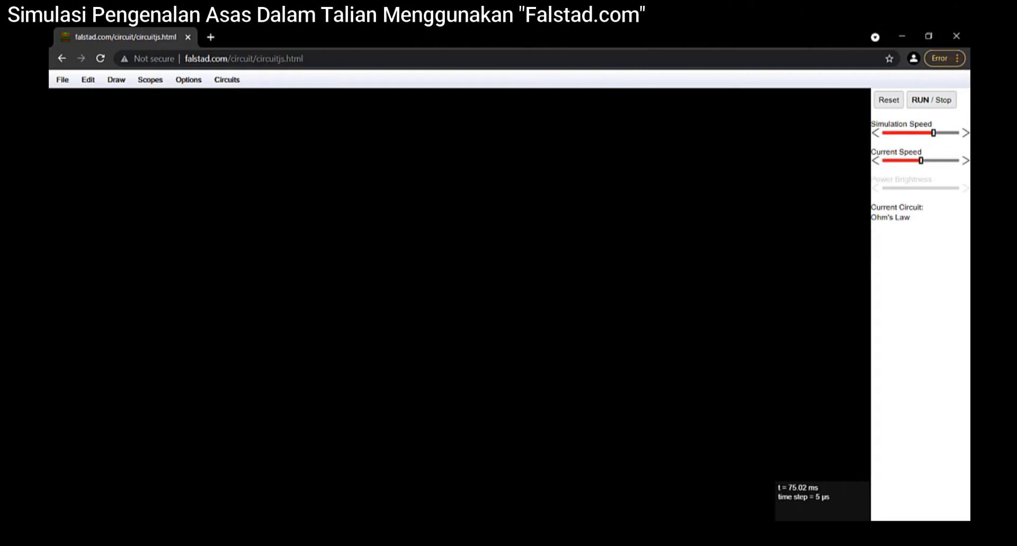
Step: Draw nine practice 1k resistors of different lengths on the empty canvas in horizontal, vertical and diagonal orientations
click(117, 80)
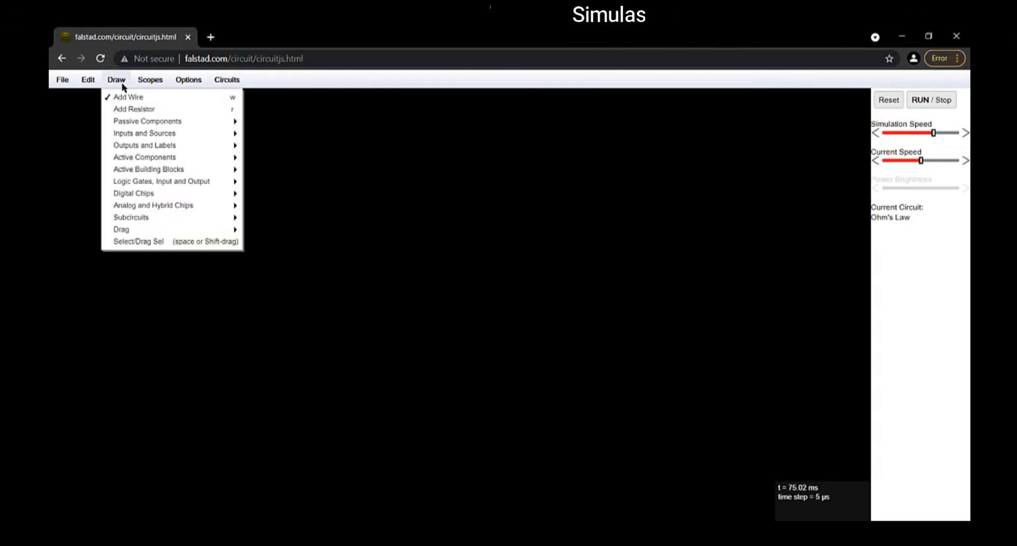
click(149, 110)
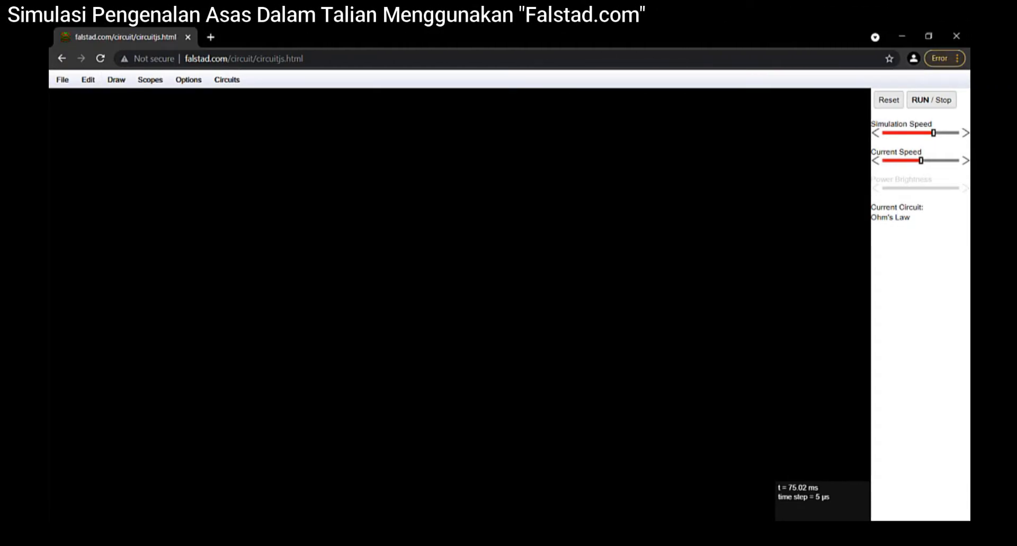
drag(432, 234, 446, 233)
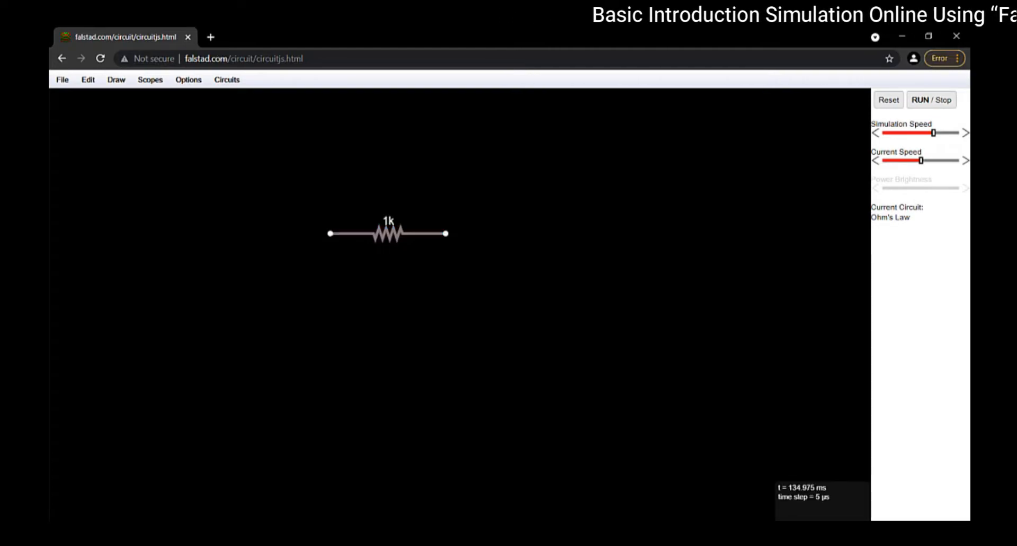
drag(533, 263, 533, 320)
drag(345, 292, 433, 349)
drag(201, 320, 287, 277)
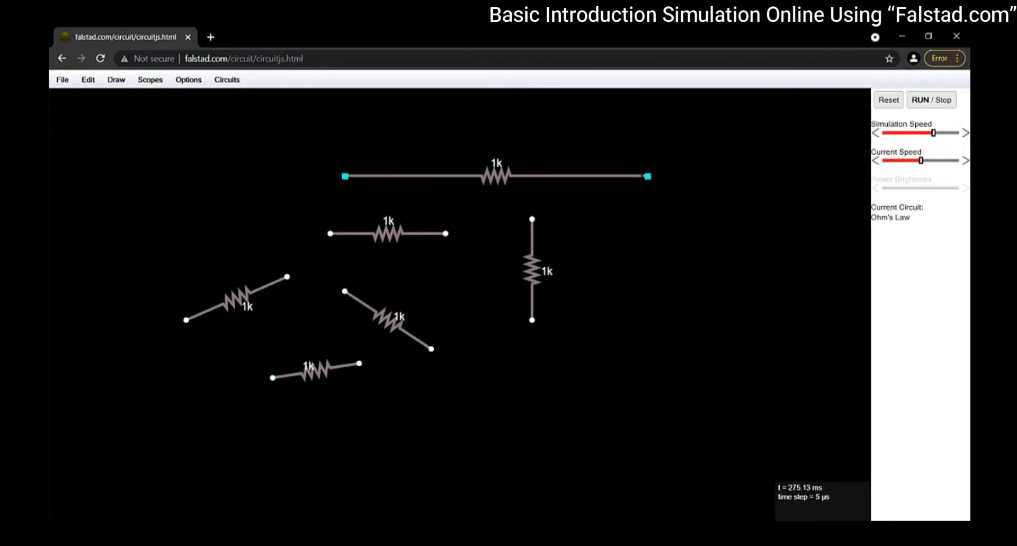
drag(503, 147, 546, 147)
drag(431, 204, 431, 218)
drag(605, 363, 634, 377)
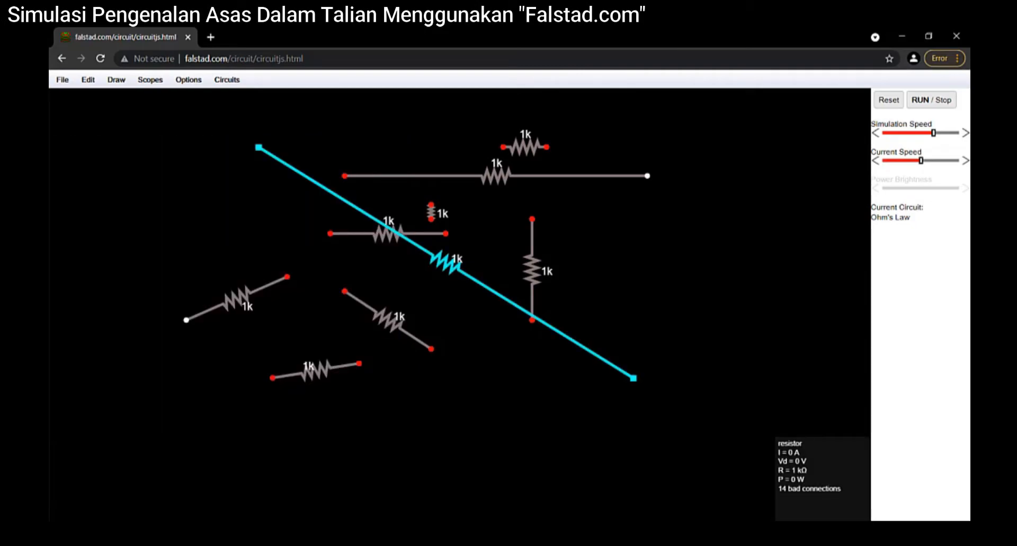
Step: Leave resistor placement and delete all the practice resistors from the canvas
key(Escape)
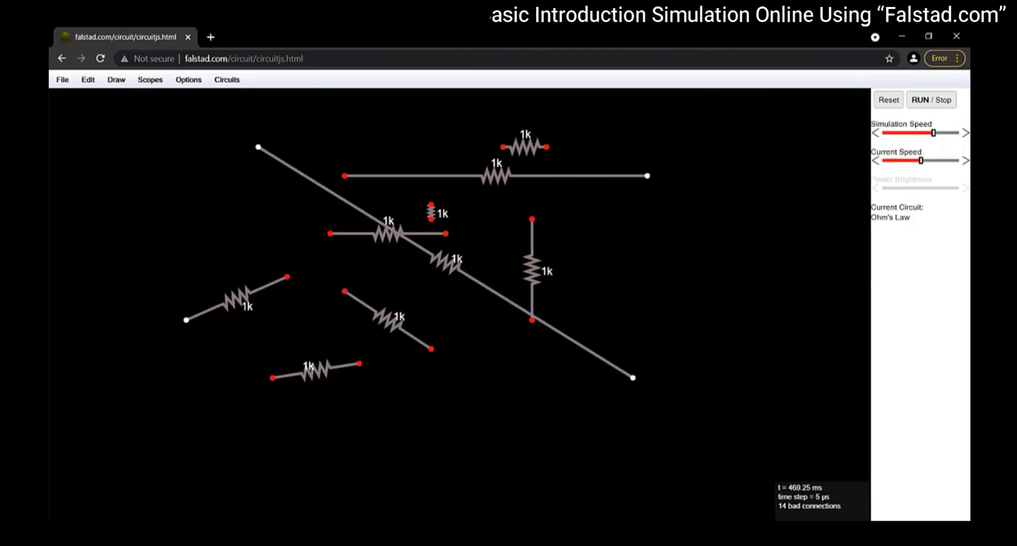
drag(310, 166, 720, 429)
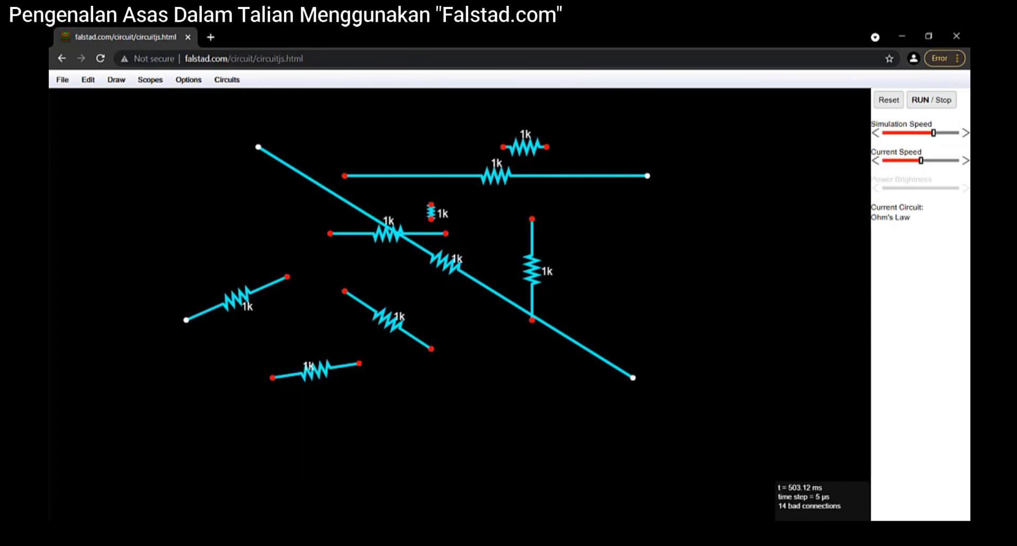
key(Delete)
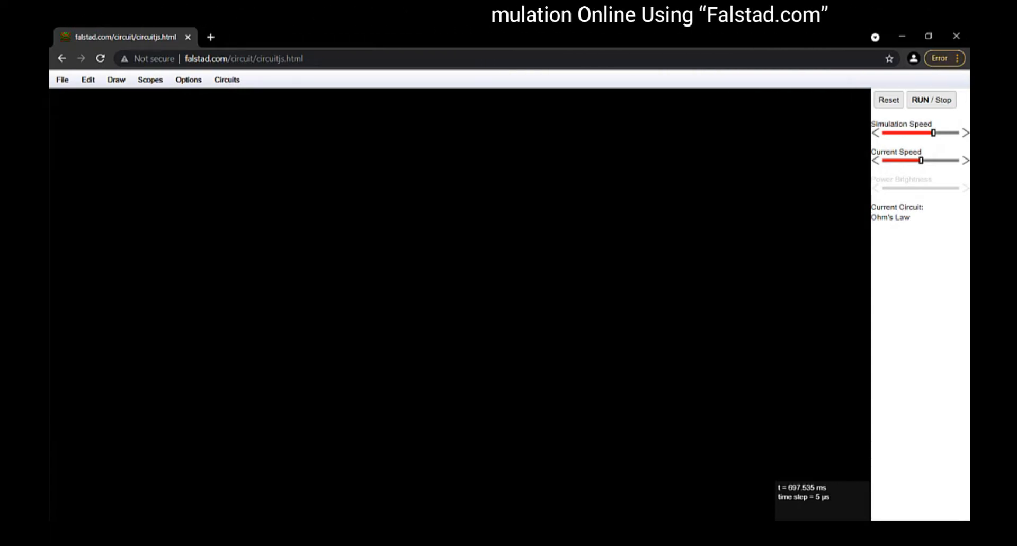
Step: Draw one long horizontal 1k resistor in the upper part of the empty canvas
click(117, 80)
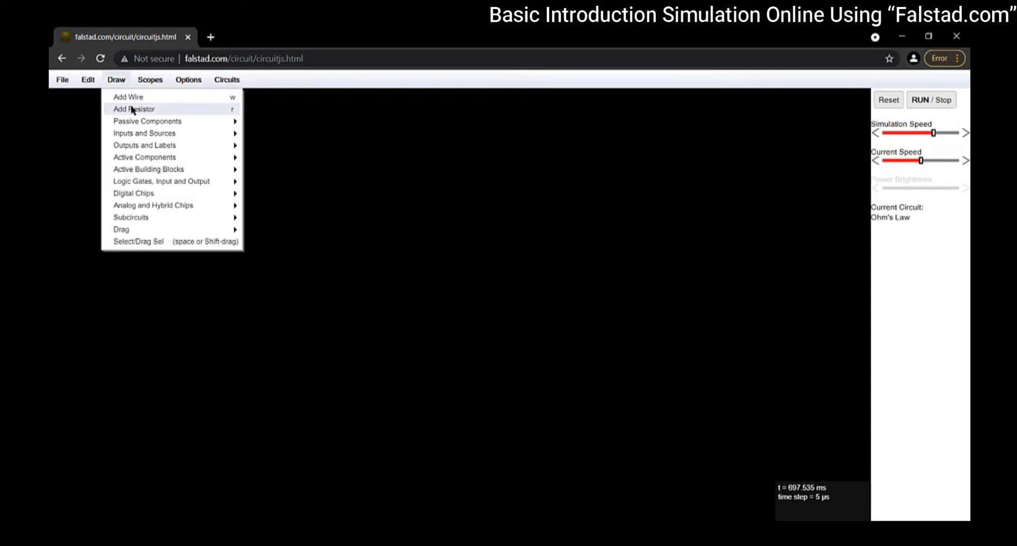
click(132, 109)
drag(388, 205, 518, 205)
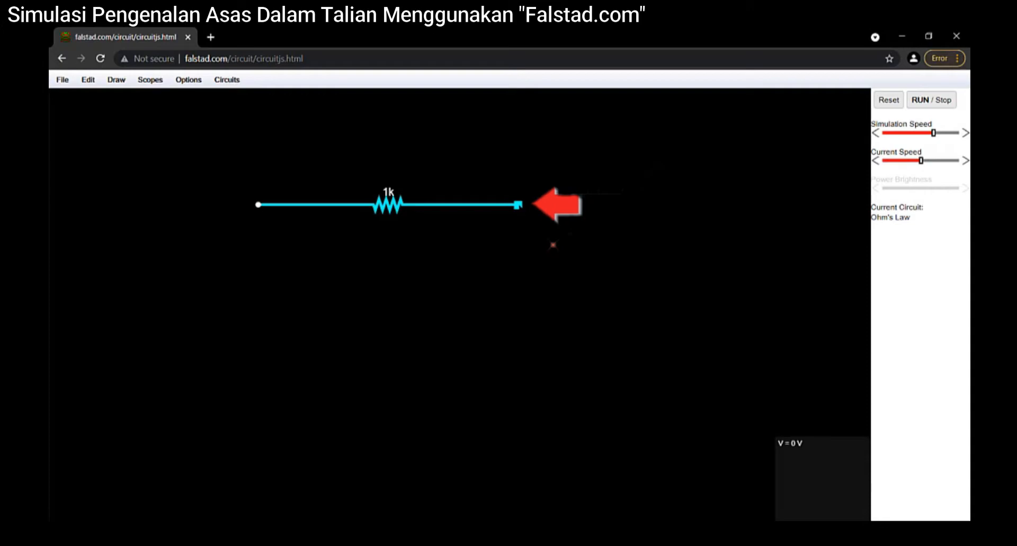
Step: Shorten the horizontal 1k resistor and add a vertical two-terminal voltage source below and to the left of it
drag(476, 205, 360, 205)
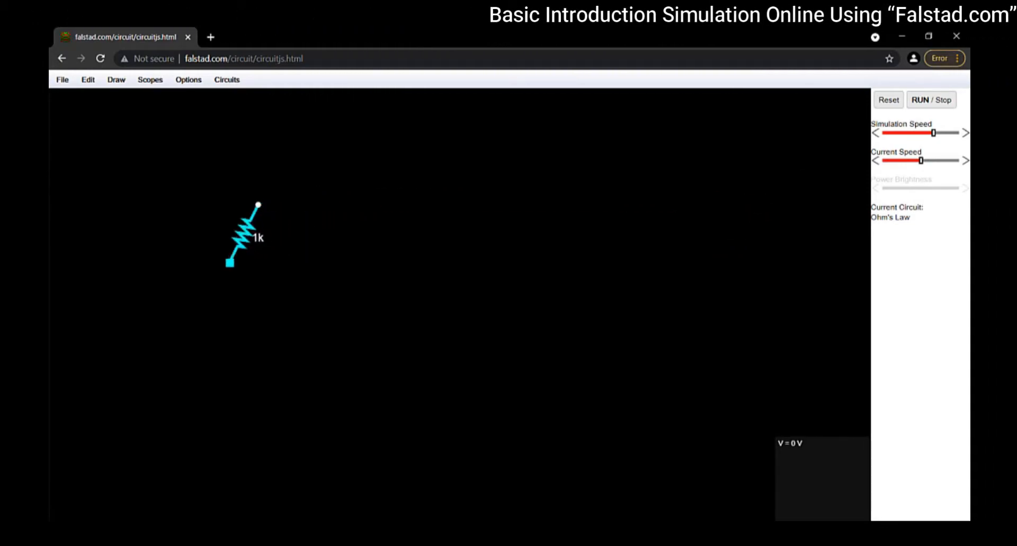
drag(158, 234, 331, 204)
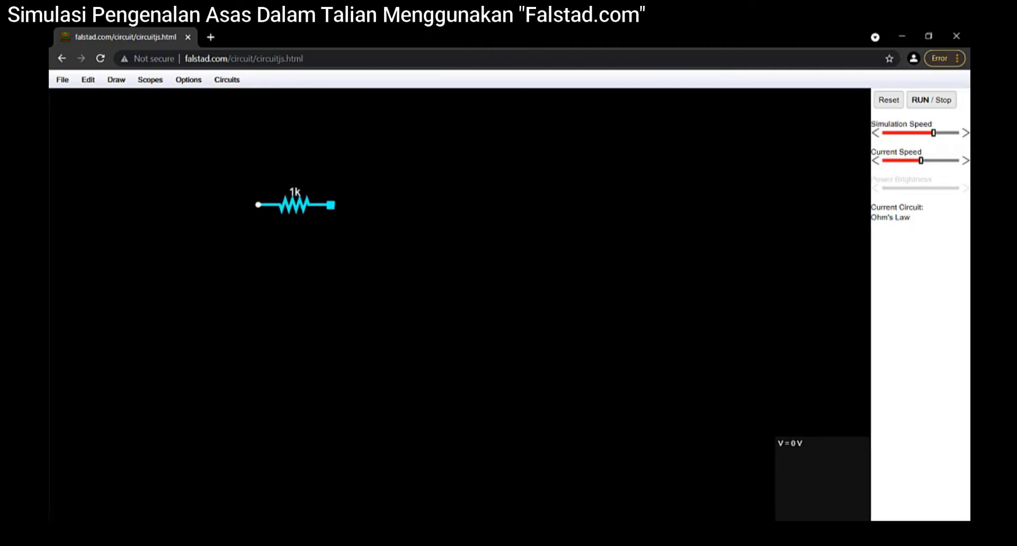
click(116, 80)
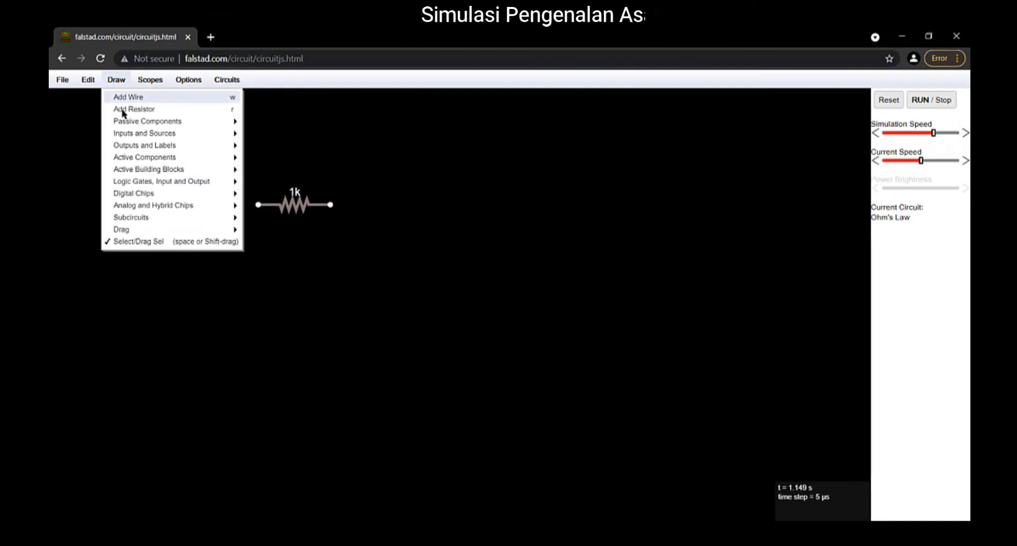
mouse_move(159, 133)
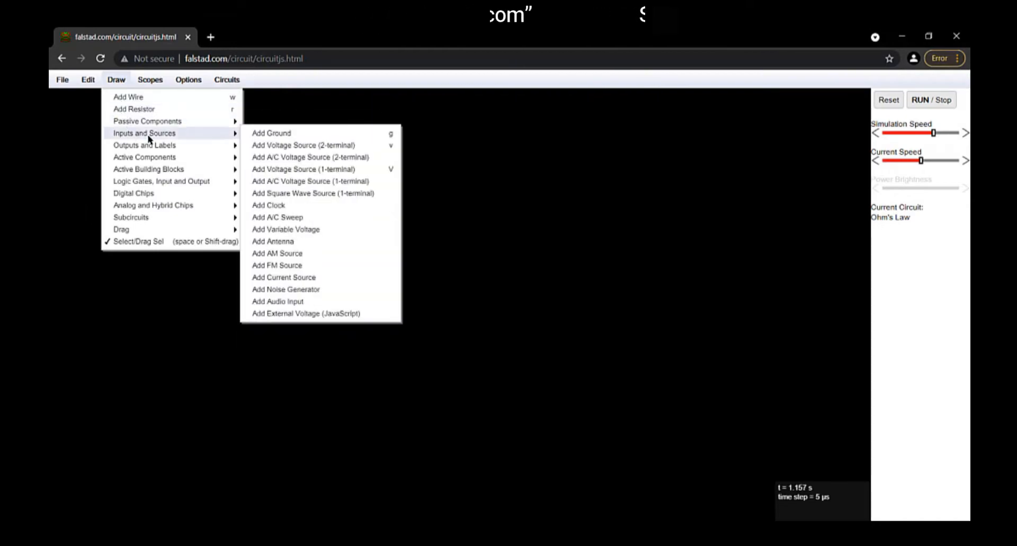
click(313, 145)
drag(201, 291, 201, 219)
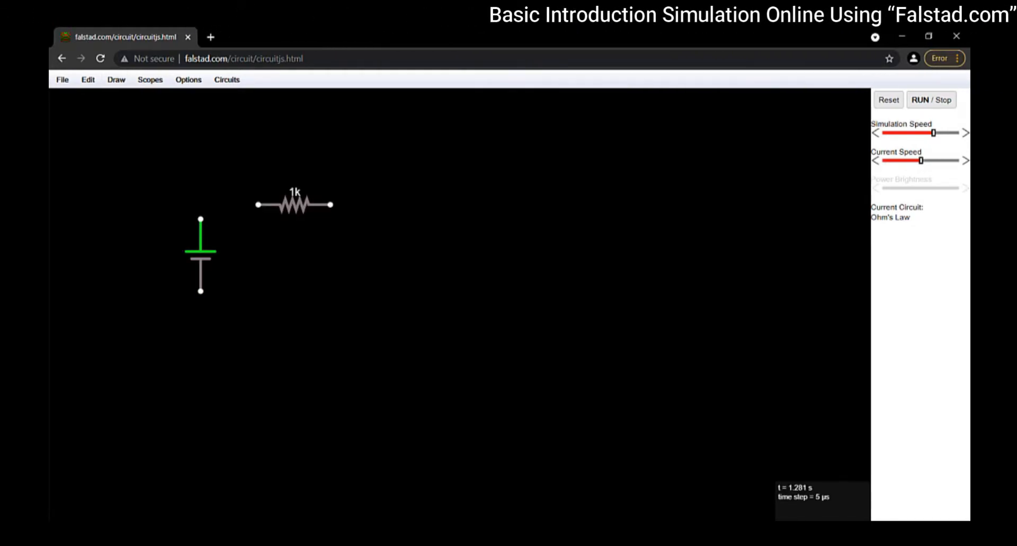
Step: Add a short vertical LED below and to the right of the 1k resistor, opposite the voltage source
click(116, 79)
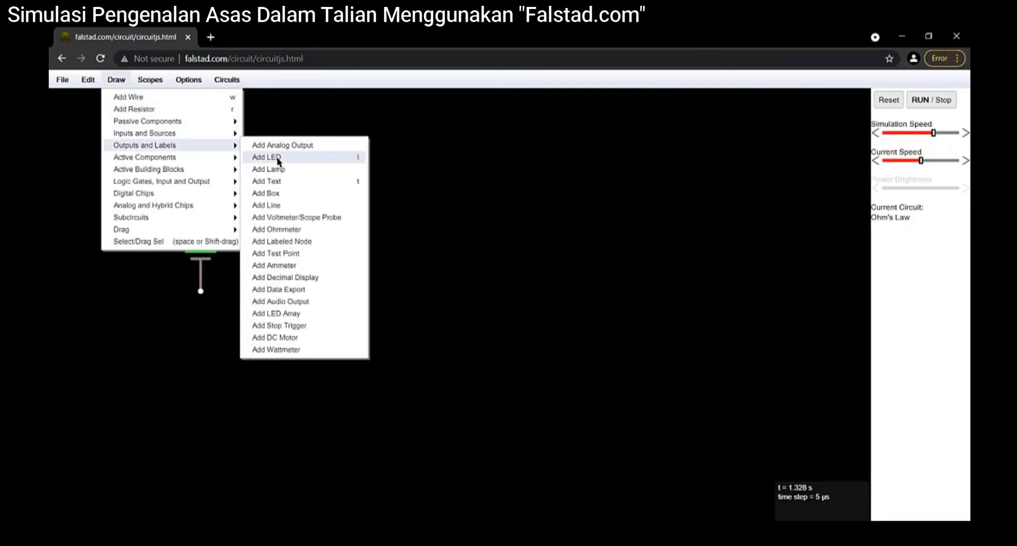
click(278, 157)
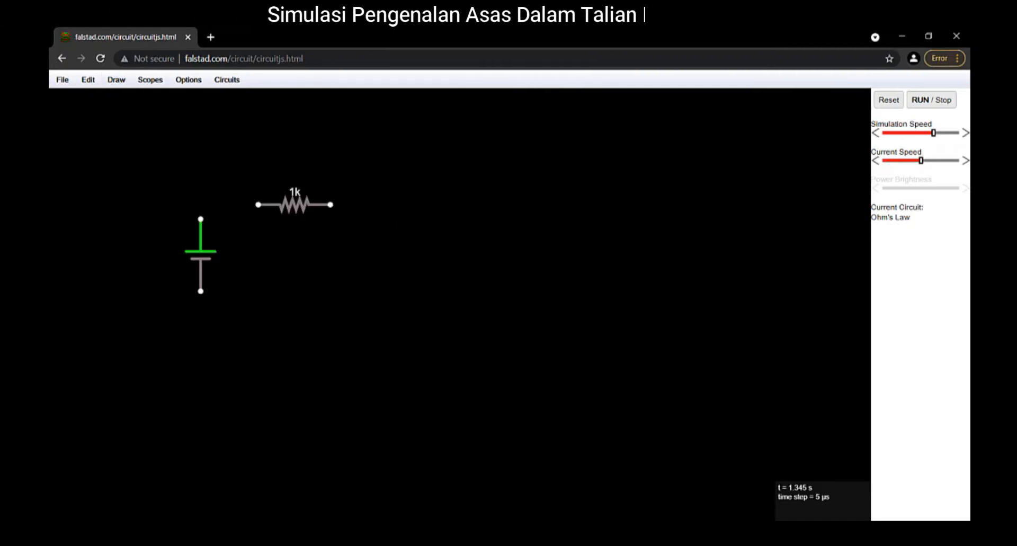
drag(388, 291, 389, 234)
drag(432, 276, 388, 335)
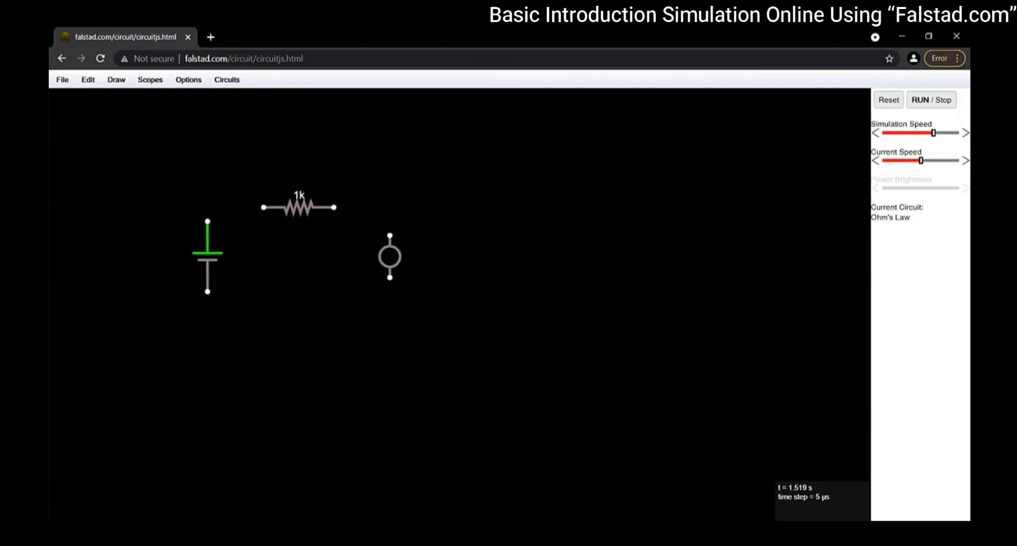
Step: Wire the voltage source, resistor and LED into a closed rectangular loop and repair the bad connection below the voltage source
click(118, 81)
click(189, 97)
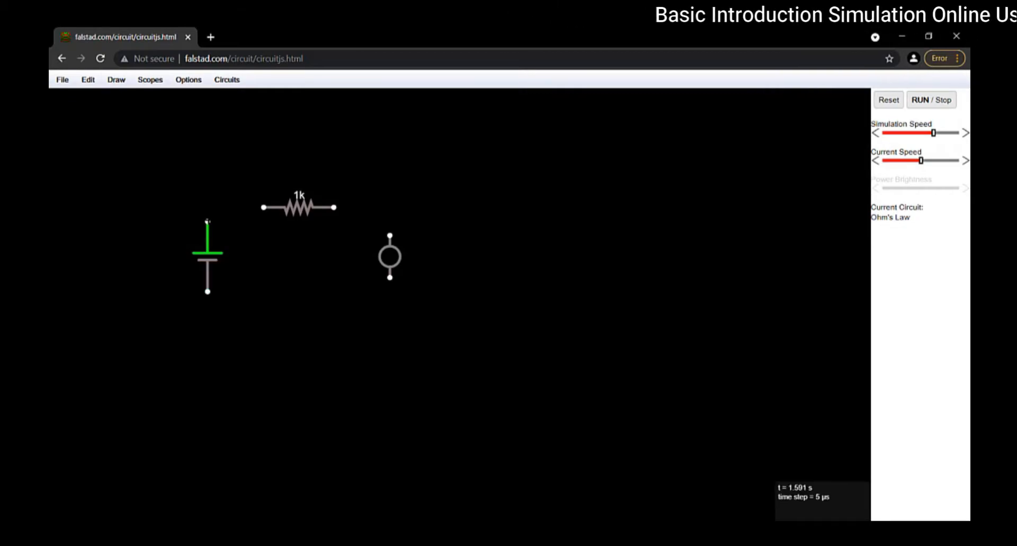
drag(208, 221, 208, 208)
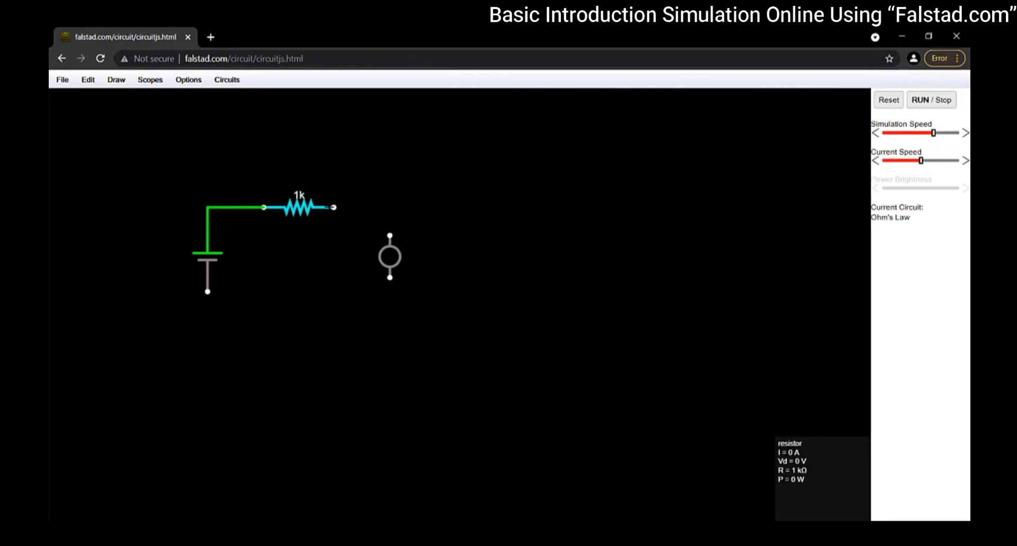
mouse_move(334, 207)
mouse_down()
mouse_move(404, 207)
mouse_move(391, 207)
mouse_move(390, 235)
mouse_up()
mouse_move(391, 277)
mouse_down()
mouse_move(376, 332)
mouse_move(391, 334)
mouse_up()
drag(390, 334, 207, 333)
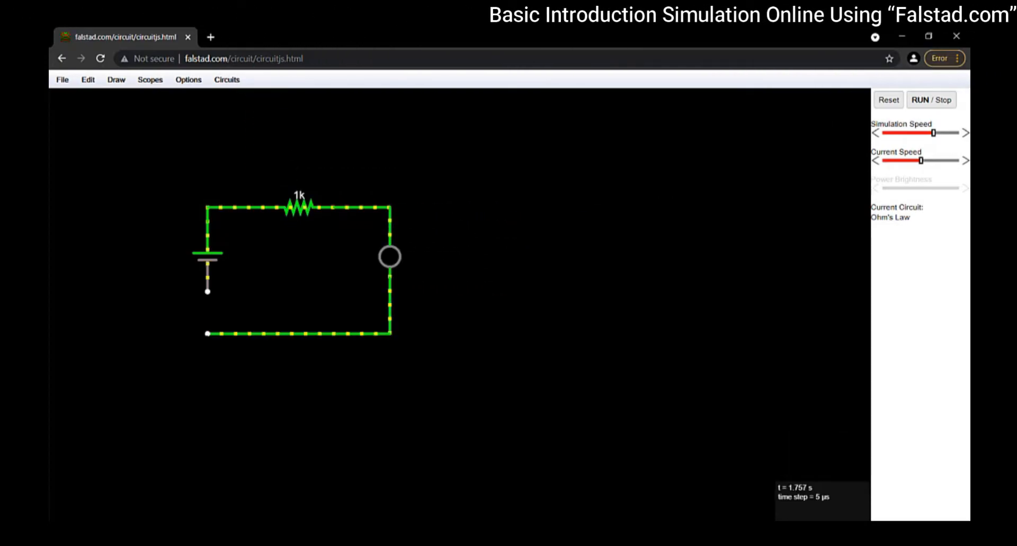
drag(208, 291, 208, 333)
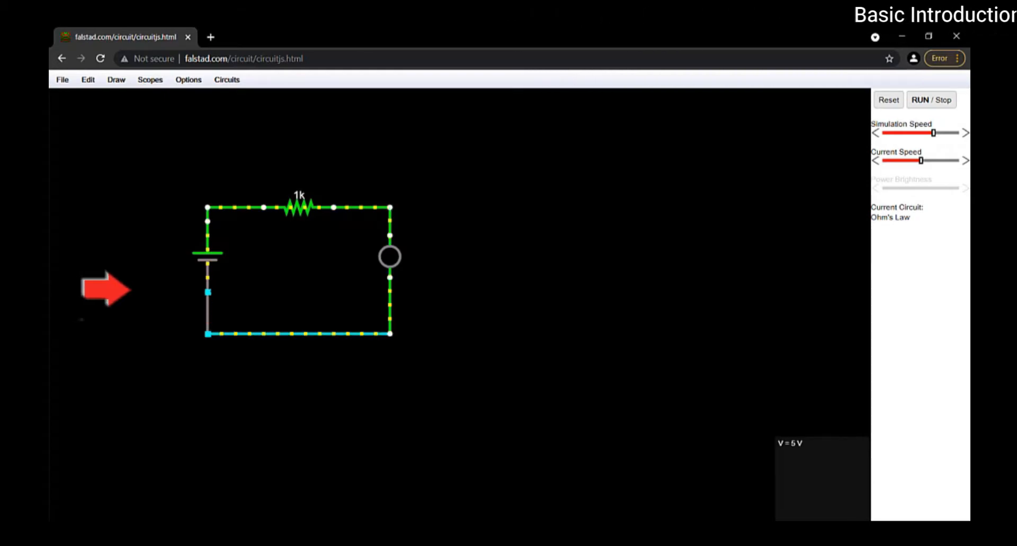
drag(208, 277, 207, 277)
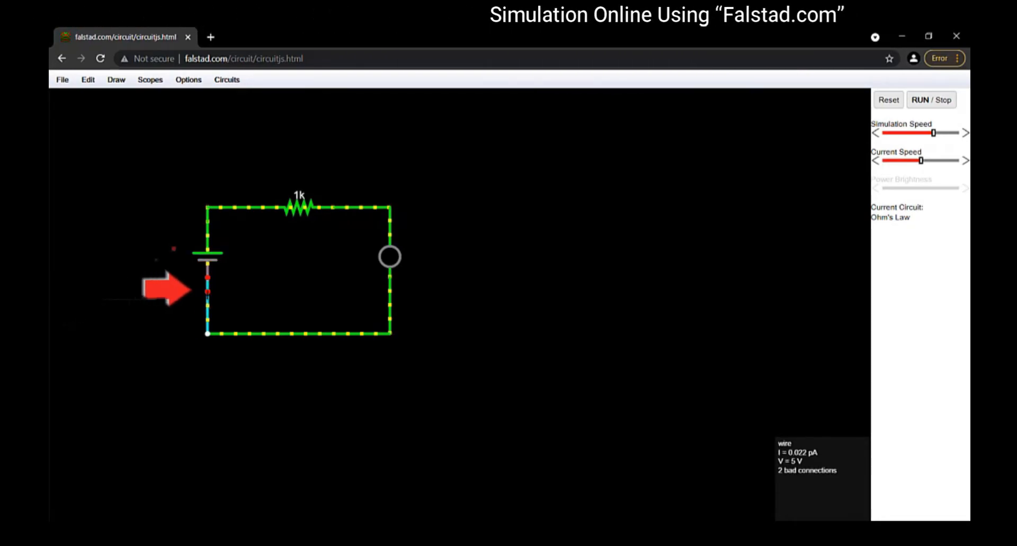
drag(207, 280, 208, 292)
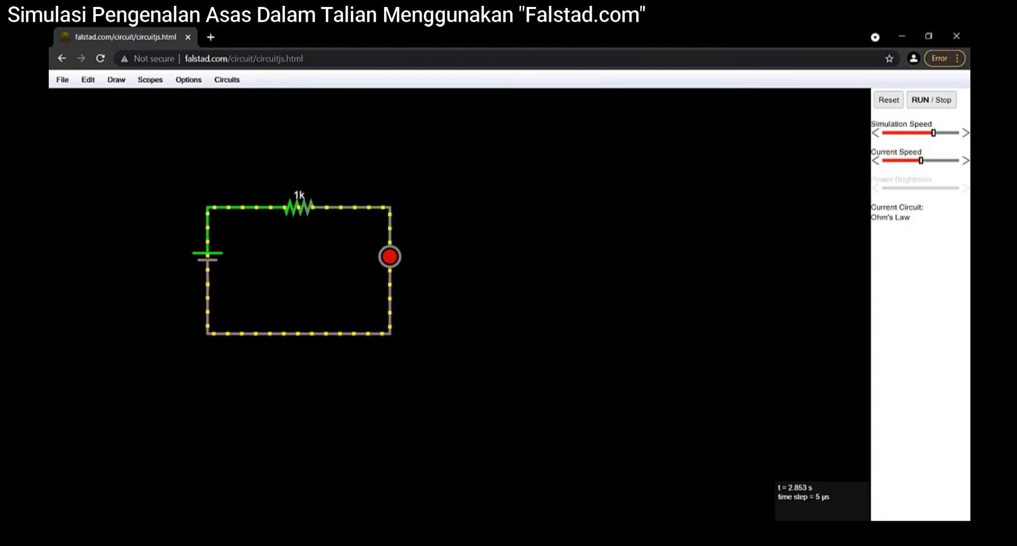
Step: Check the voltage source's voltage, waveform and DC offset in its component settings and accept them
mouse_move(207, 256)
click(212, 256)
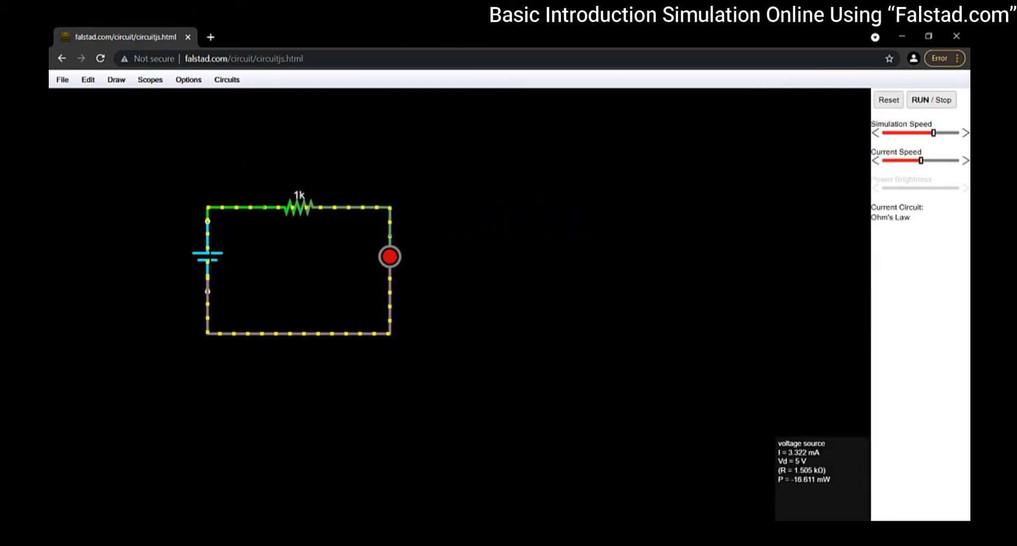
double_click(207, 257)
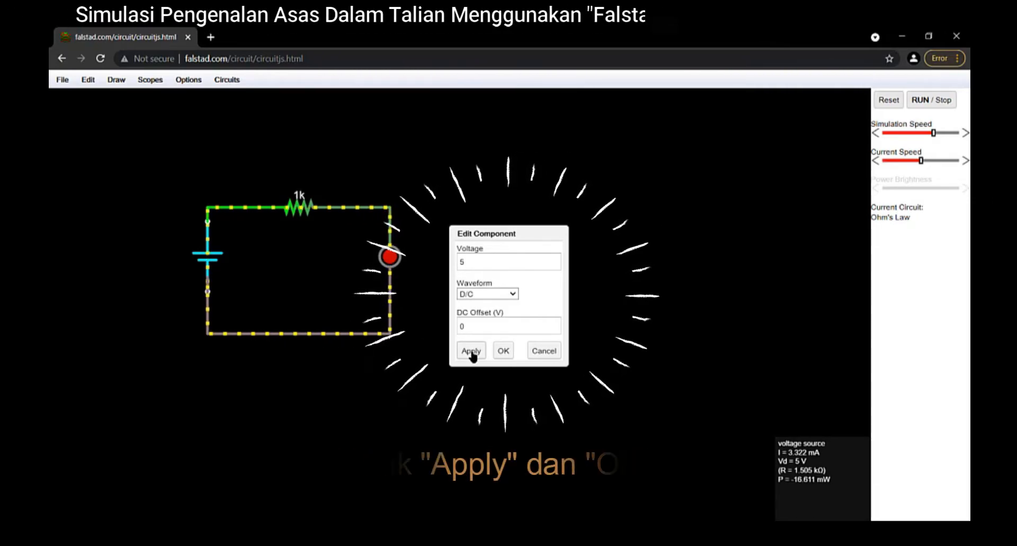
click(501, 351)
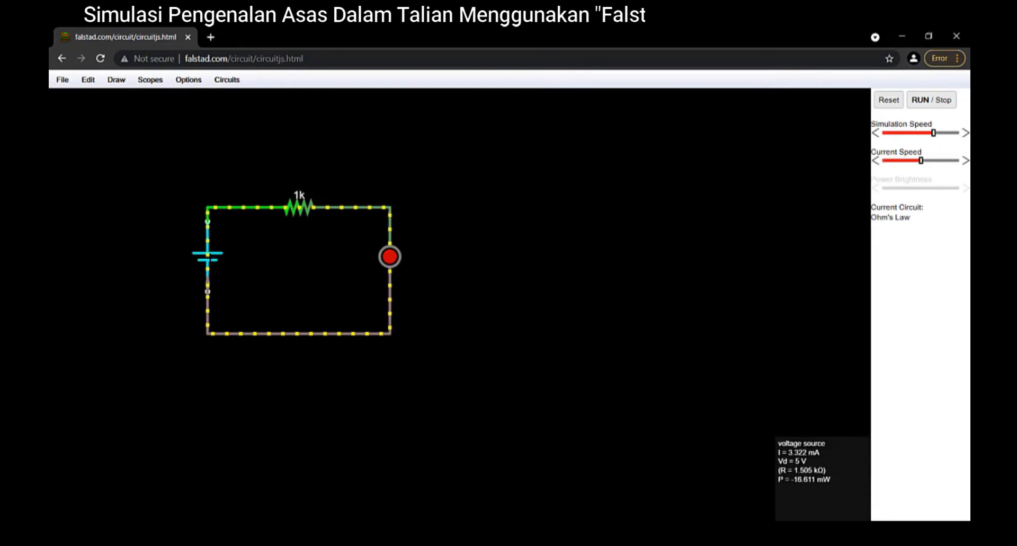
Step: View the voltage source and the LED each in a new docked scope
right_click(211, 259)
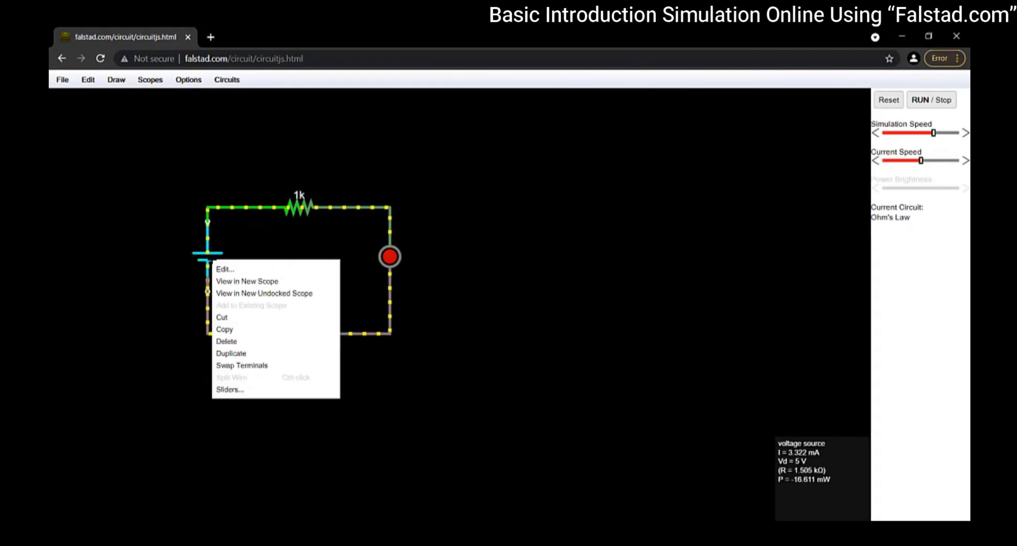
click(255, 281)
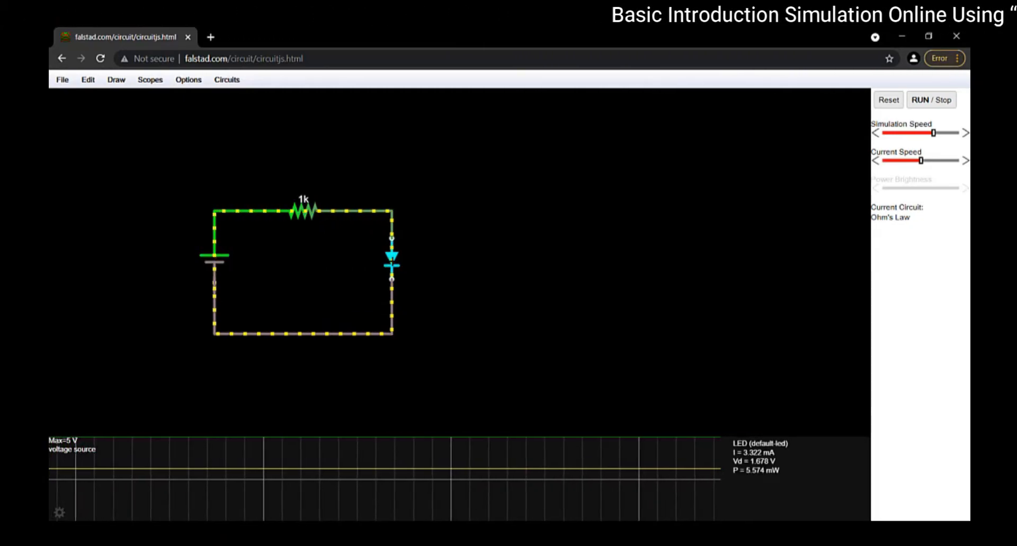
right_click(391, 261)
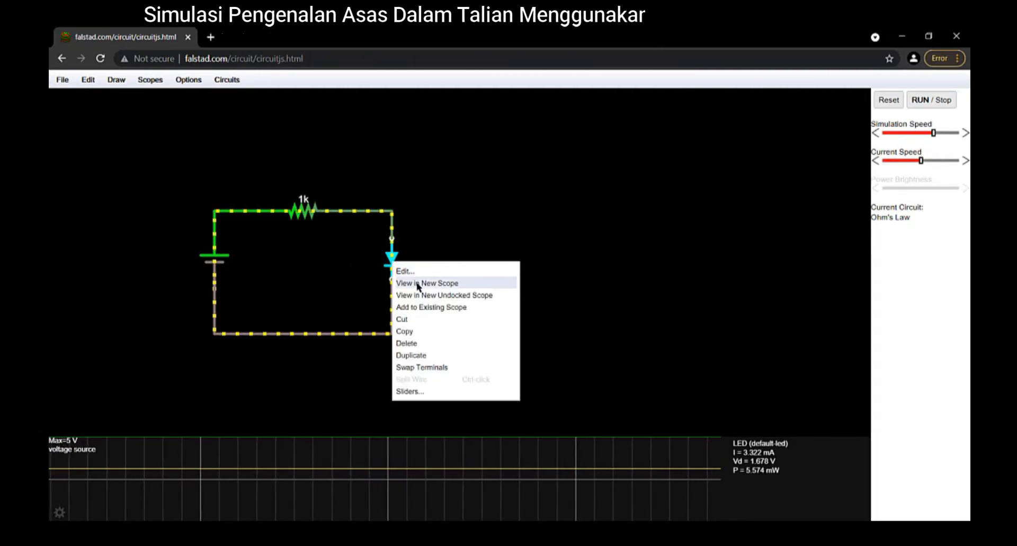
click(424, 283)
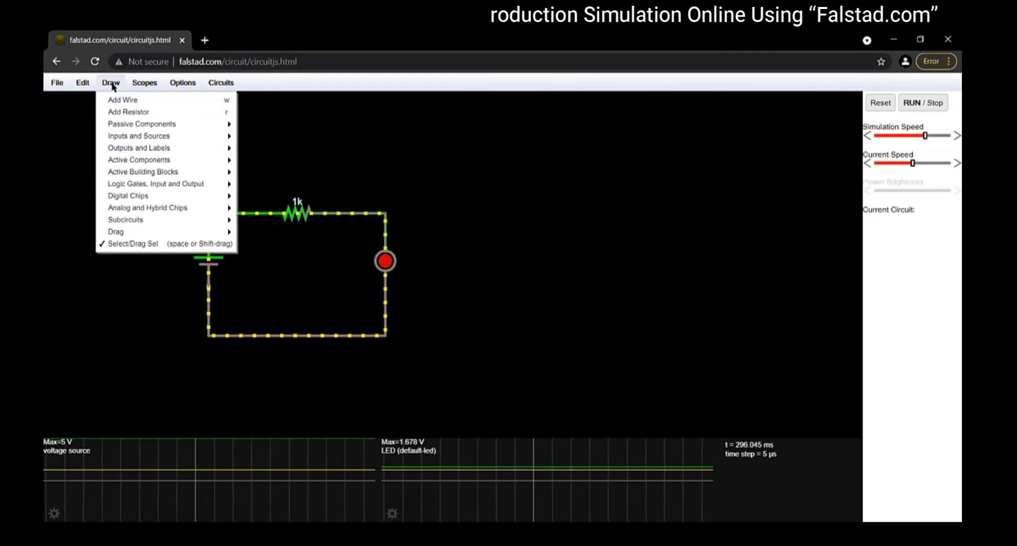
Step: Add two analog outputs and attach them to the upper-left and upper-right corners of the circuit loop
mouse_move(139, 151)
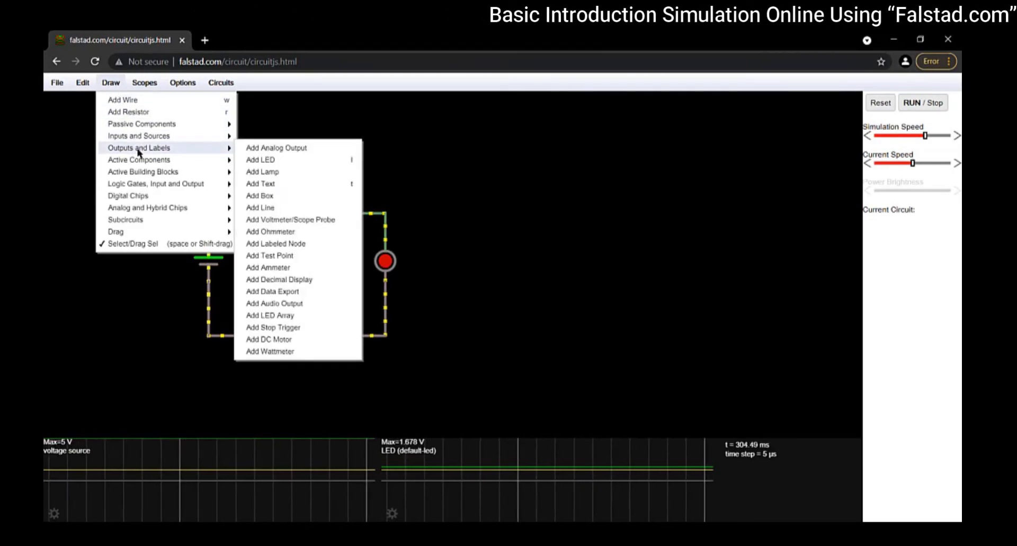
click(272, 151)
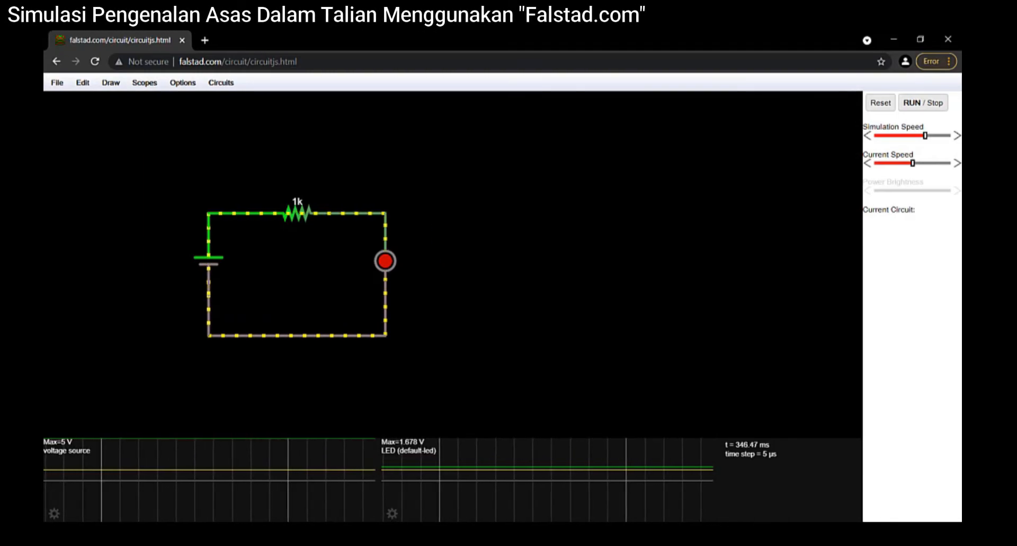
drag(195, 199, 154, 172)
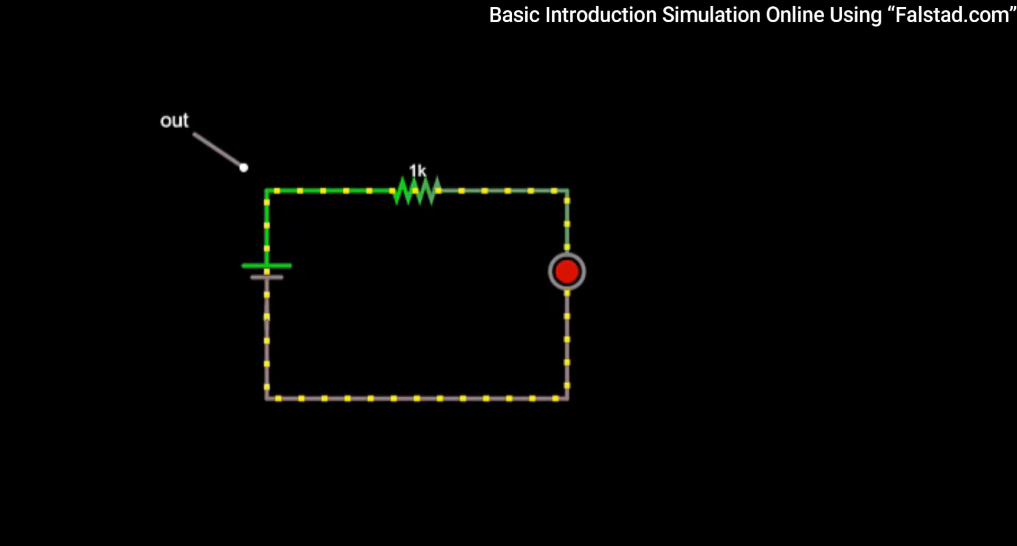
drag(590, 213, 659, 167)
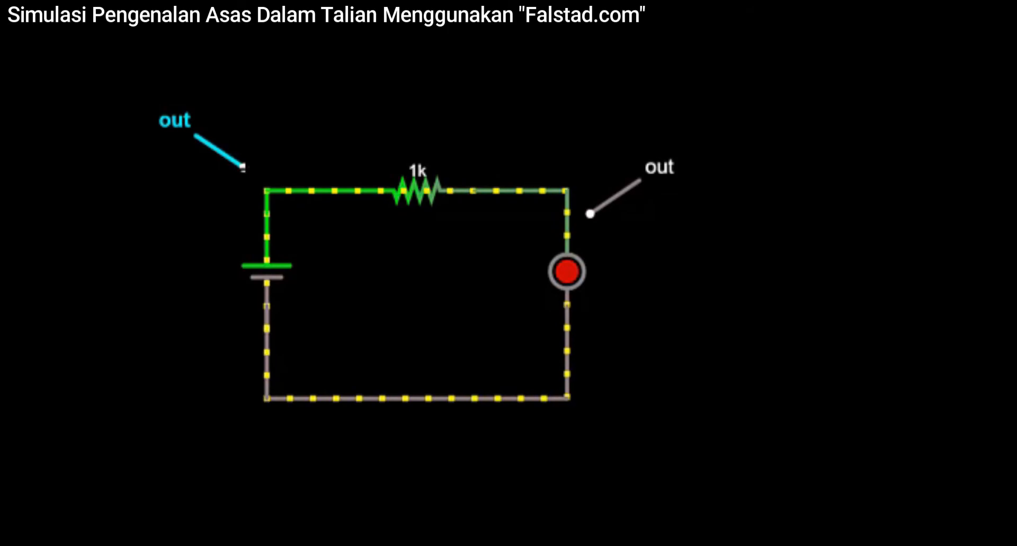
drag(243, 167, 266, 189)
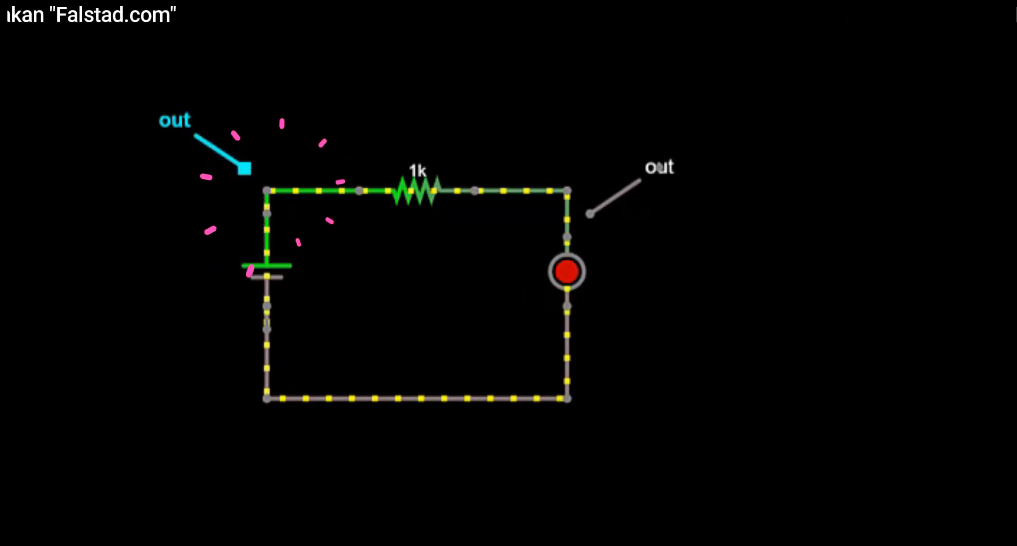
drag(244, 169, 265, 190)
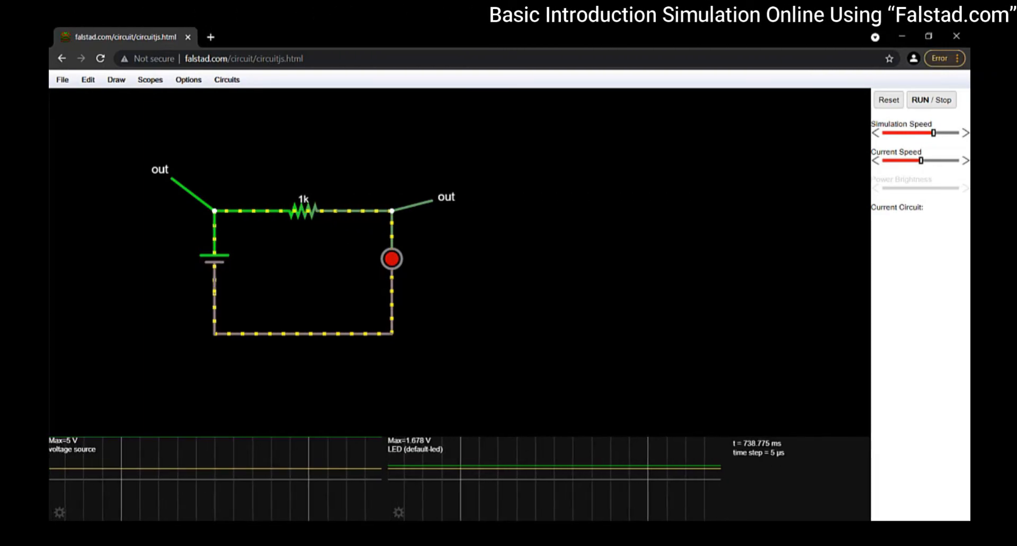
Step: Turn on Show Voltage for both analog outputs at the upper corners of the circuit
right_click(164, 172)
click(175, 179)
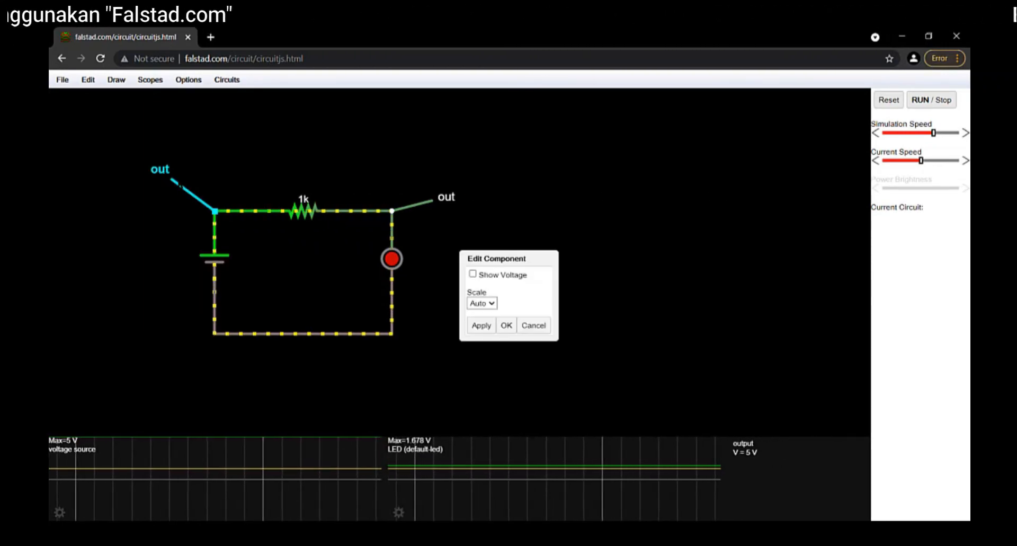
click(477, 275)
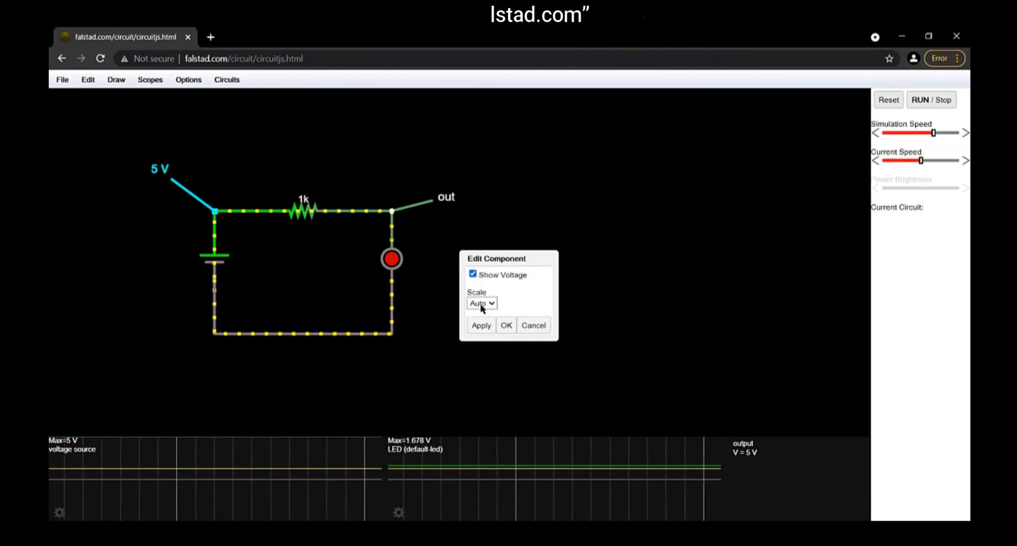
click(507, 326)
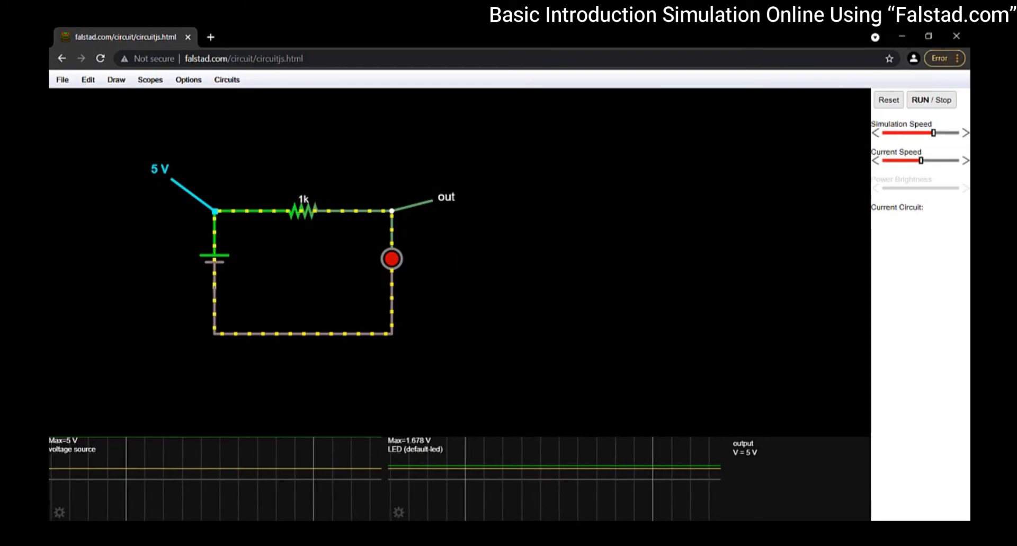
right_click(440, 197)
click(456, 204)
click(475, 273)
click(505, 325)
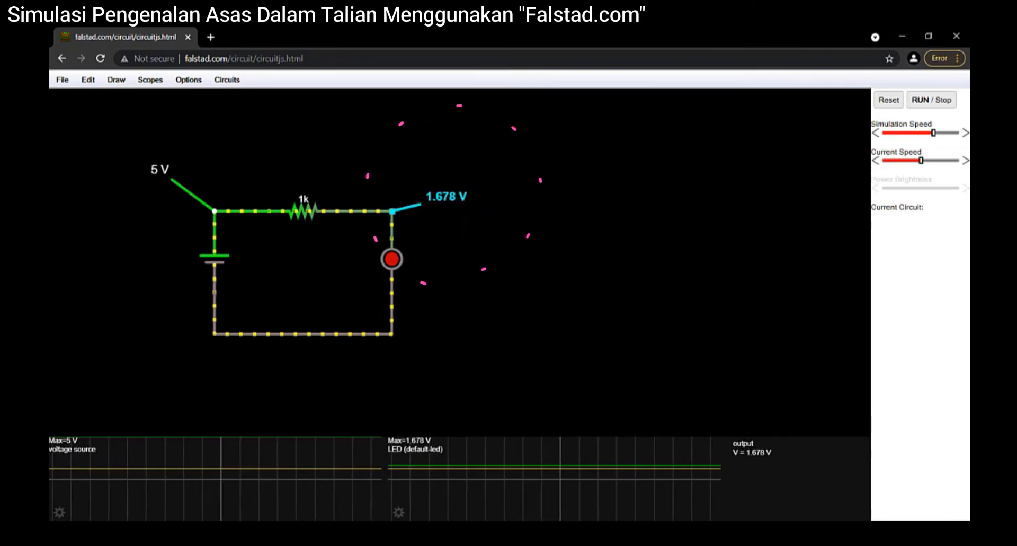
Step: Set the resistance of the resistor between the two analog outputs to 100 ohms
mouse_move(397, 266)
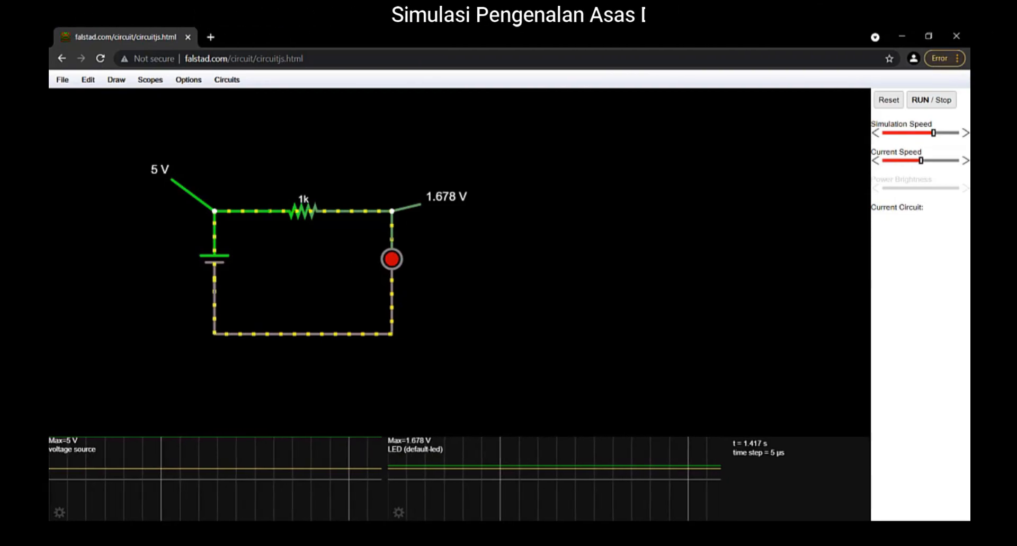
double_click(304, 212)
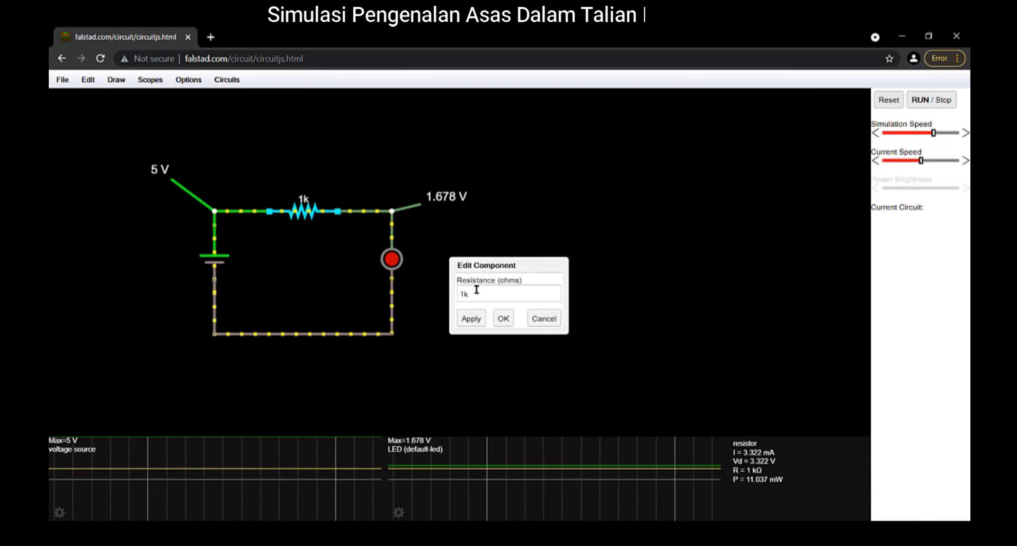
drag(480, 296, 456, 299)
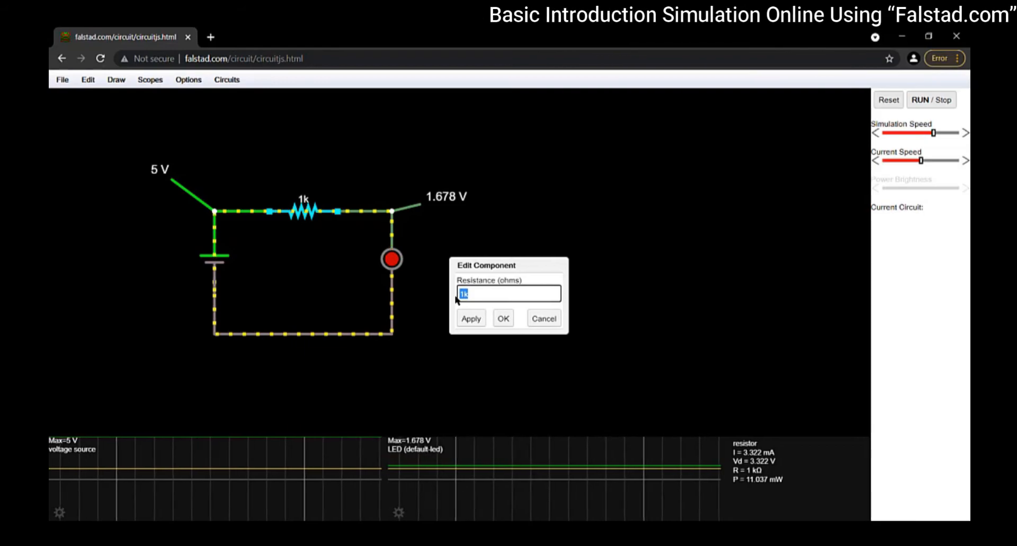
text(100)
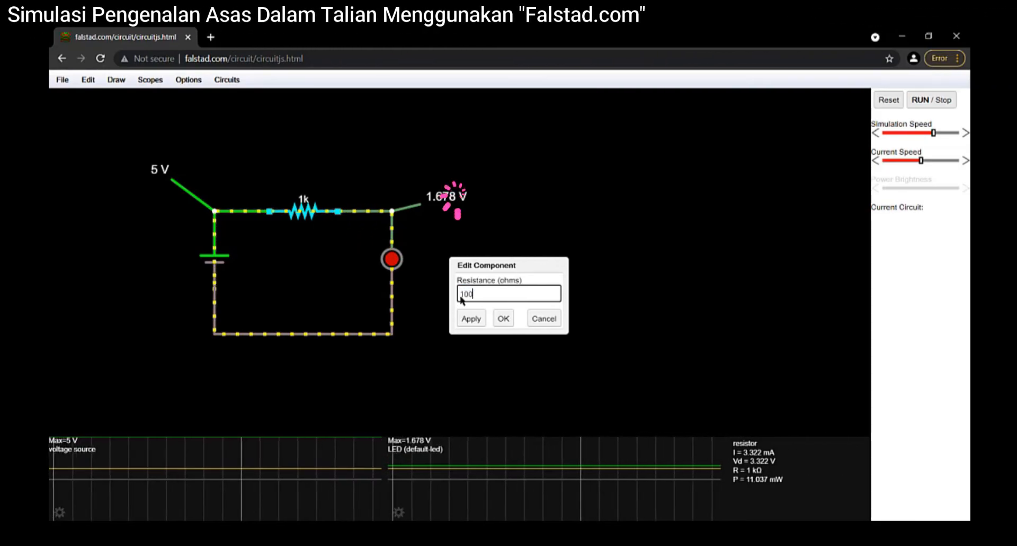
click(503, 318)
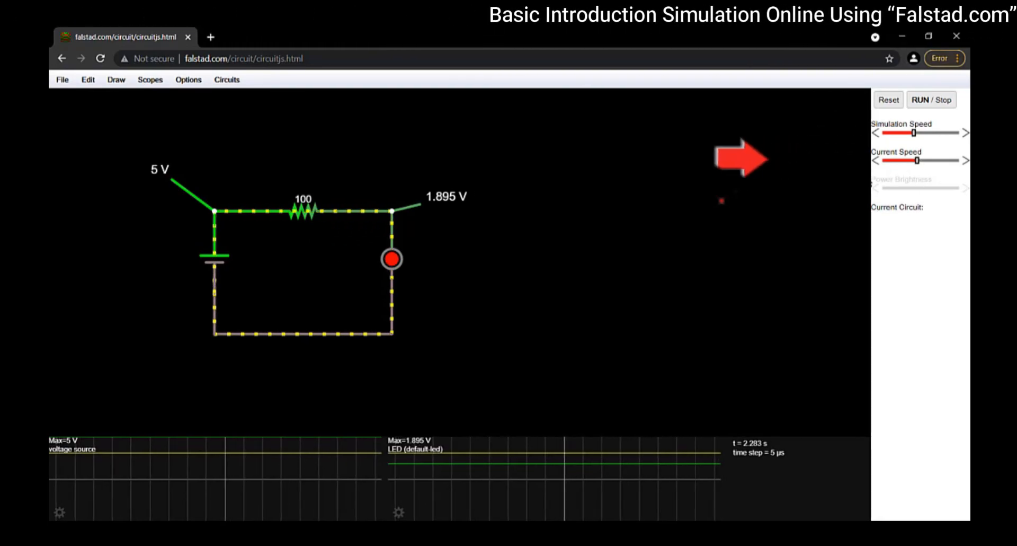
Step: Try different simulation speed and current speed settings, finishing with both reduced
click(925, 134)
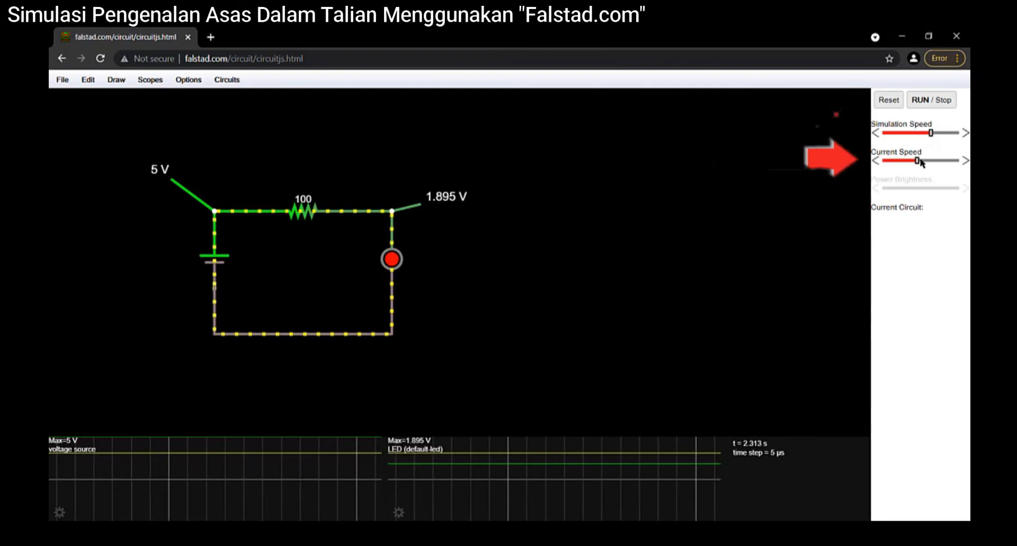
drag(917, 160, 899, 134)
click(909, 133)
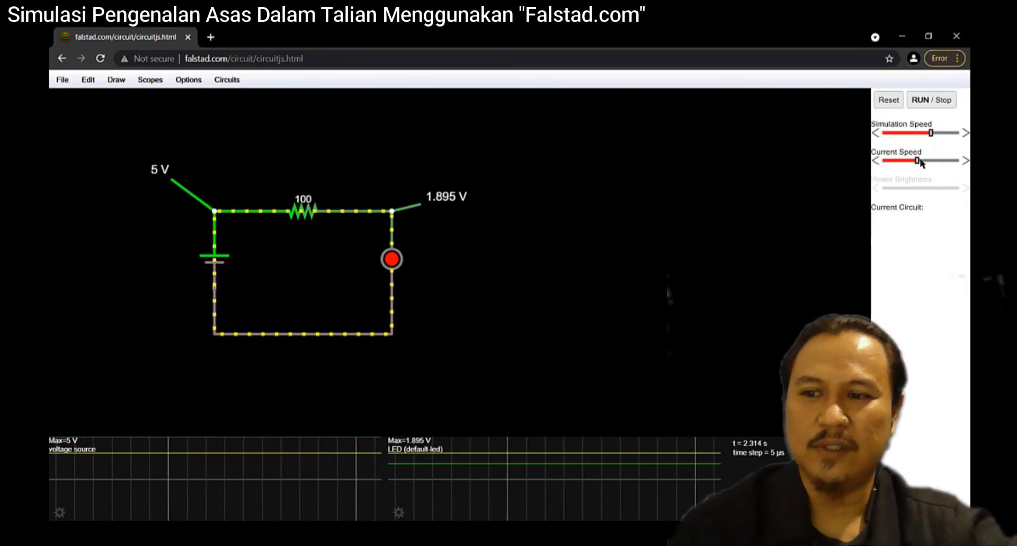
mouse_move(919, 162)
mouse_down()
mouse_move(944, 162)
mouse_move(904, 162)
mouse_up()
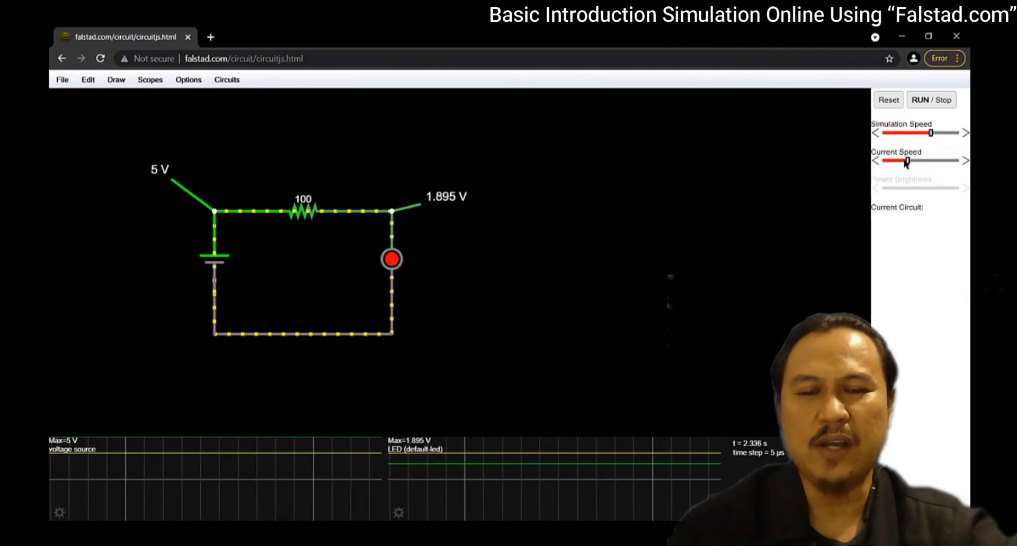
drag(931, 132, 910, 133)
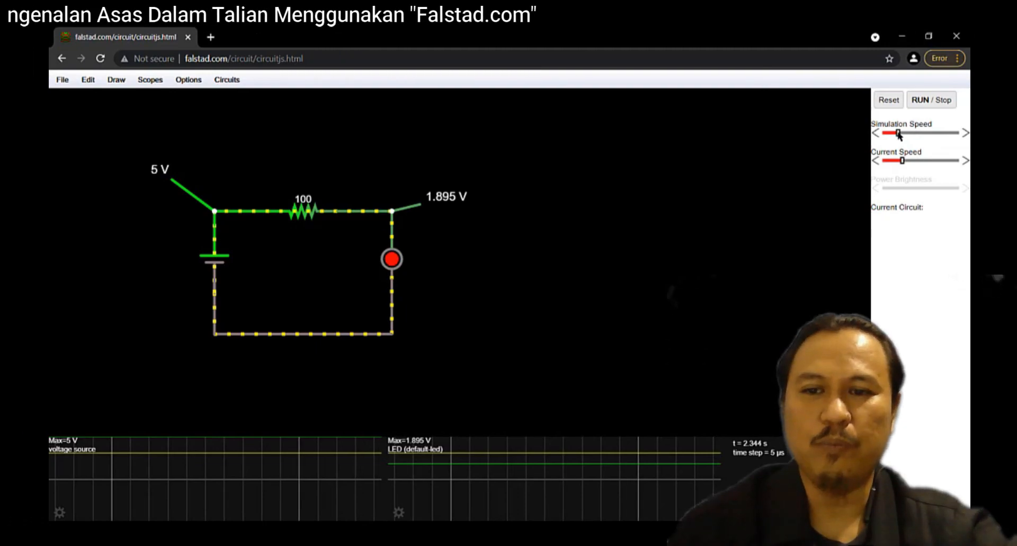